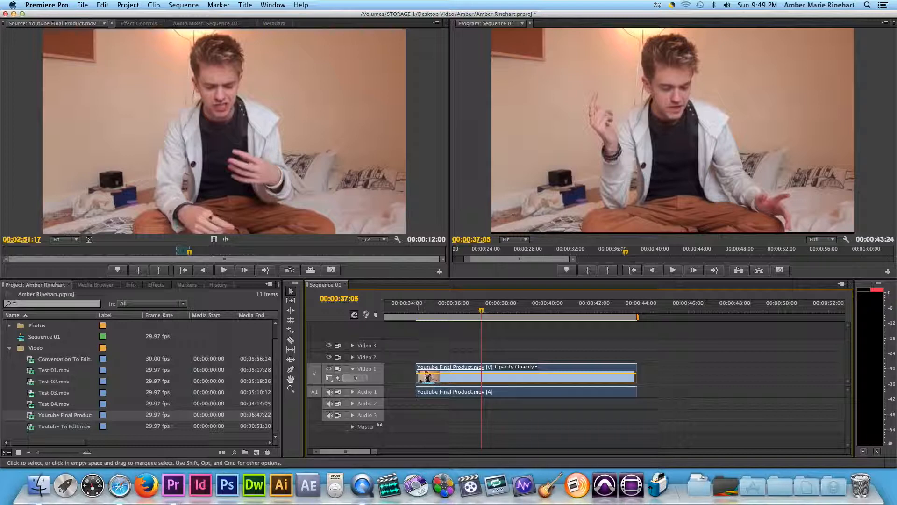
- Shift the Youtube Final Product.mov clip about 15 frames earlier in the sequence and set the playhead to 00:00:38:11
drag(492, 383, 479, 384)
drag(482, 310, 509, 323)
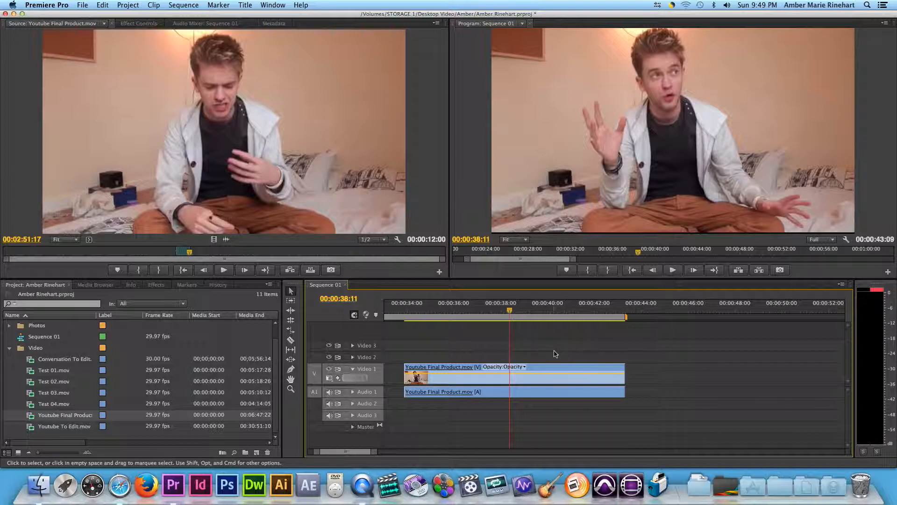
click(96, 285)
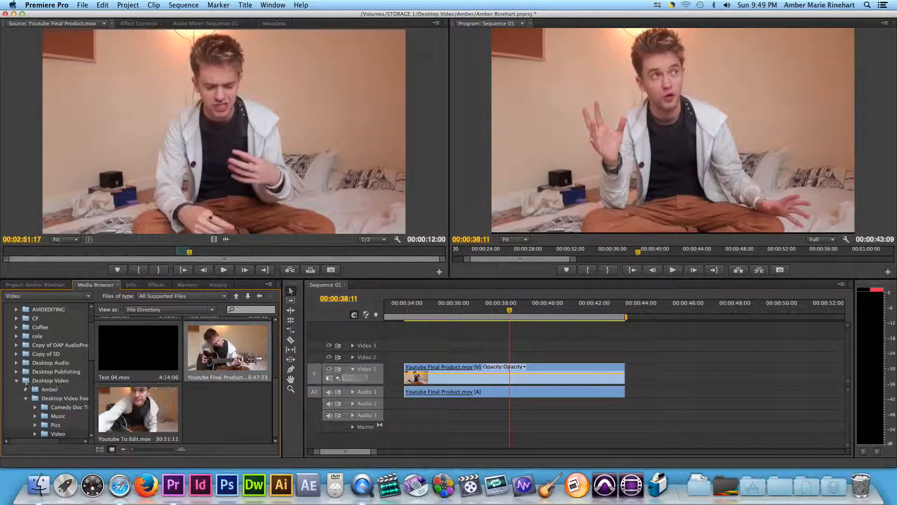
click(35, 285)
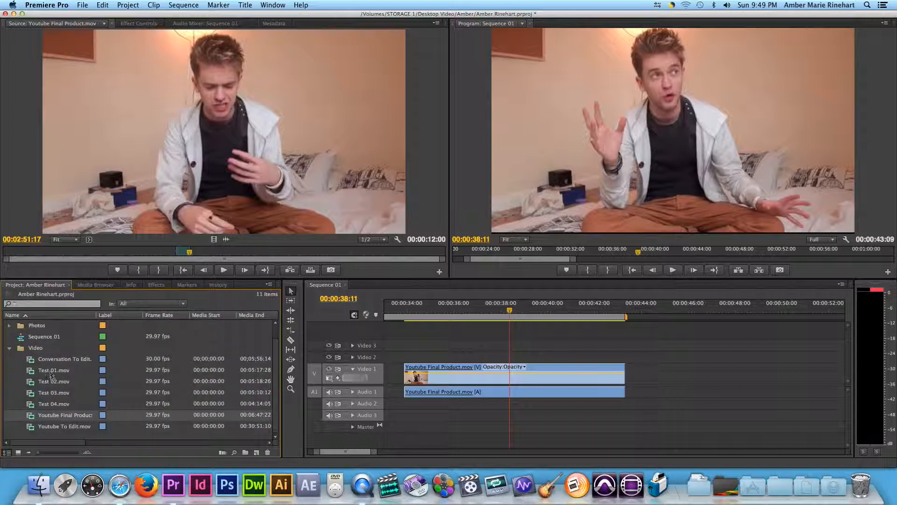
- Try india.bmp from the Photos bin on Video 1 after the video clip, preview it, and delete it from the sequence
click(9, 325)
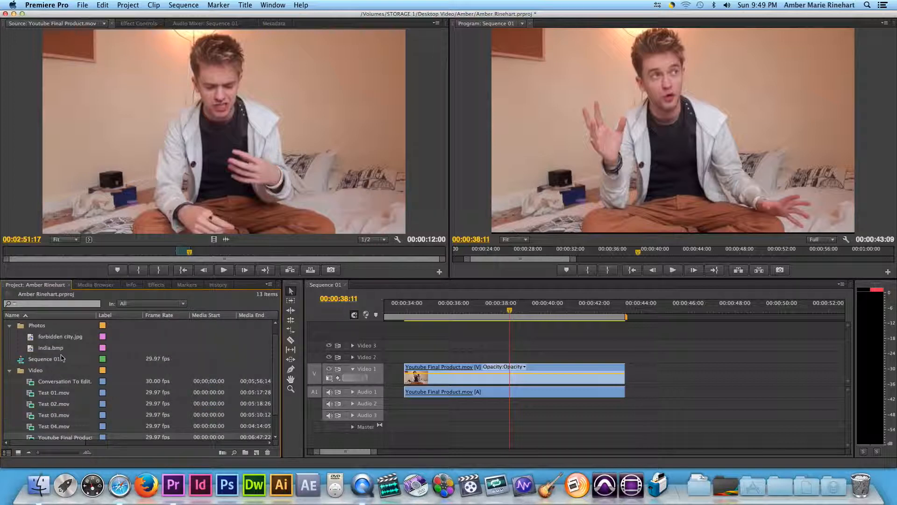
drag(50, 350, 711, 371)
click(723, 309)
key(space)
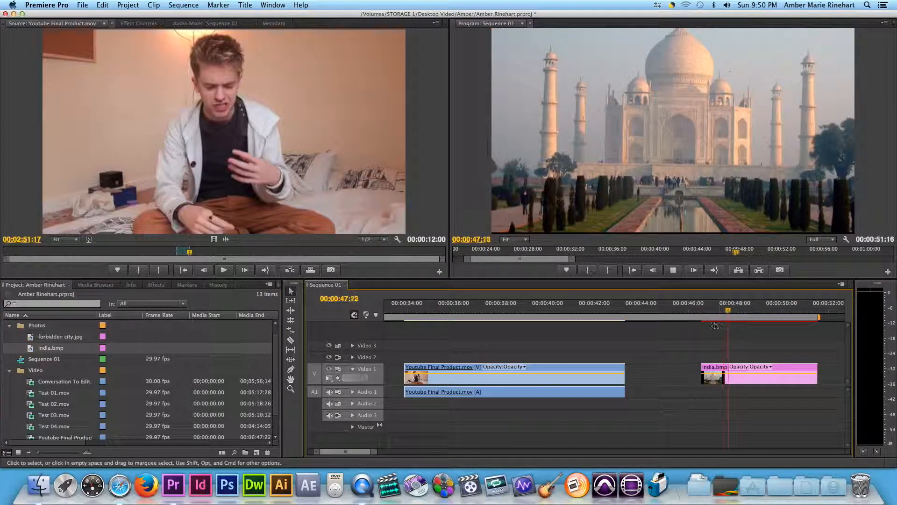
click(732, 372)
key(Delete)
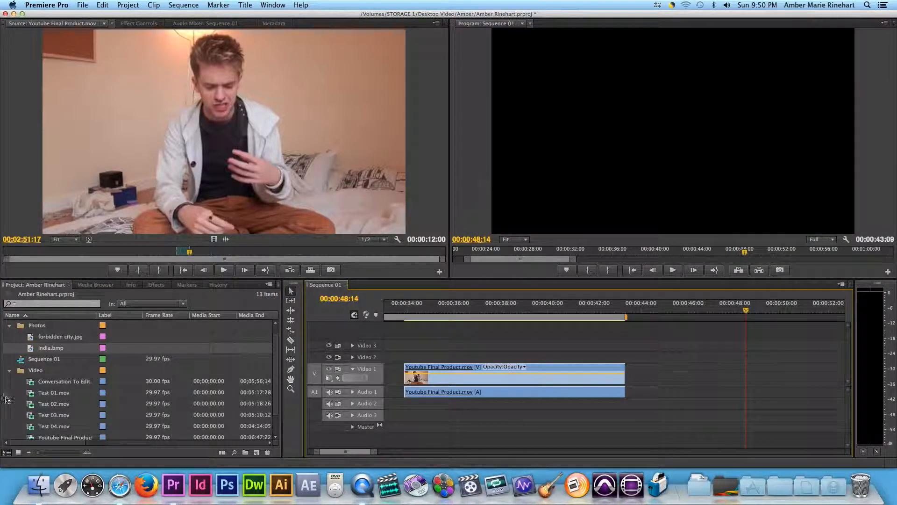
- Collapse the Photos and Video bins and open Beatles – Across The Universe.mp3 from the Music bin for playback in the Source Monitor
click(10, 326)
click(9, 348)
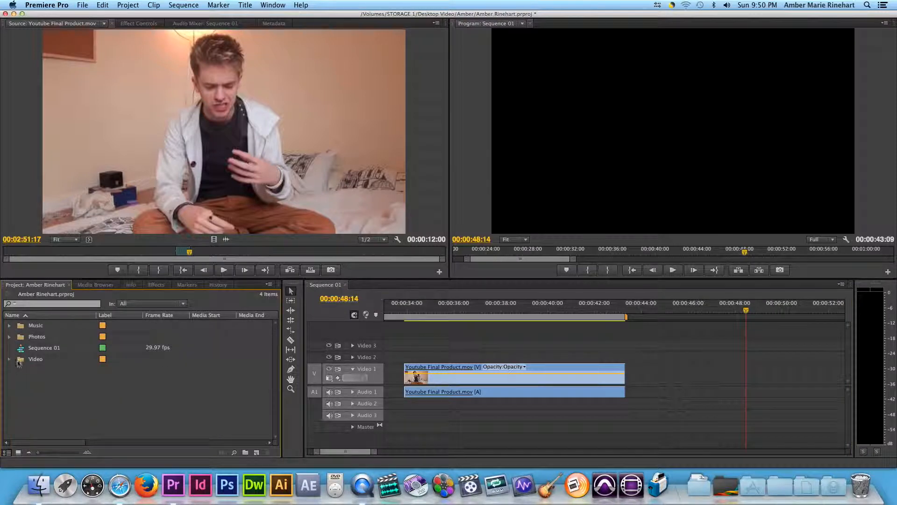
click(10, 325)
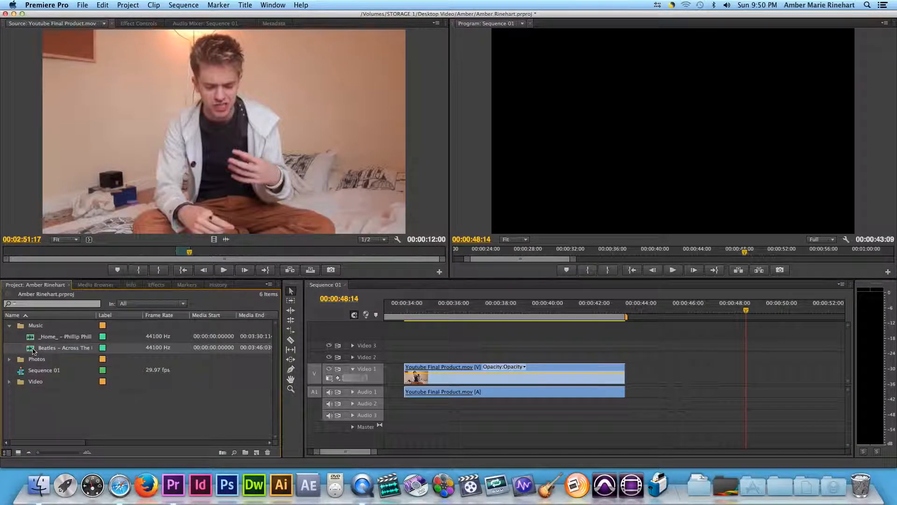
double_click(42, 350)
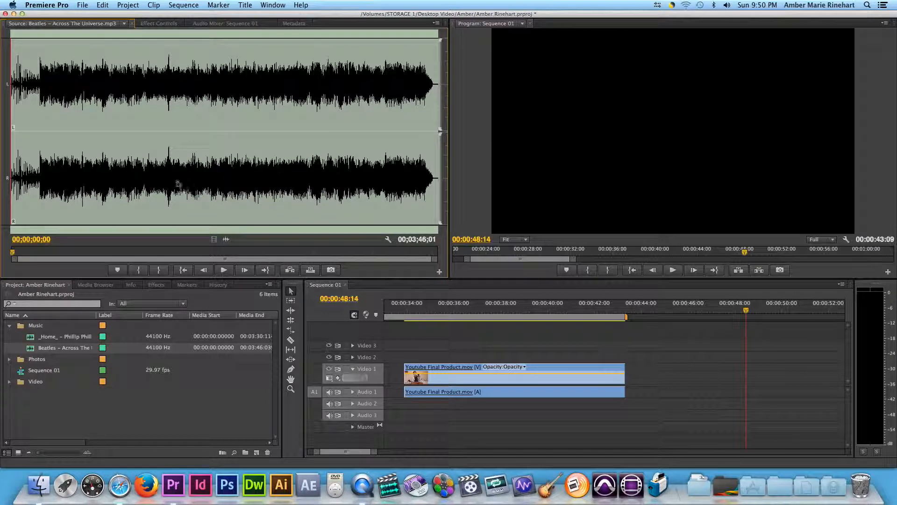
key(space)
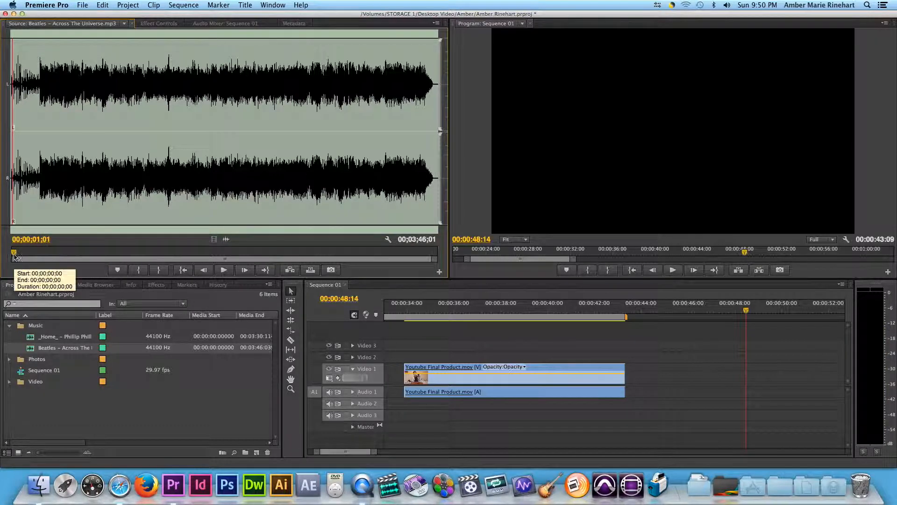
- Mark a section of about 10 seconds in the song with In and Out points, and shift it so it ends at 00;01;20;28
drag(101, 252, 148, 252)
click(139, 270)
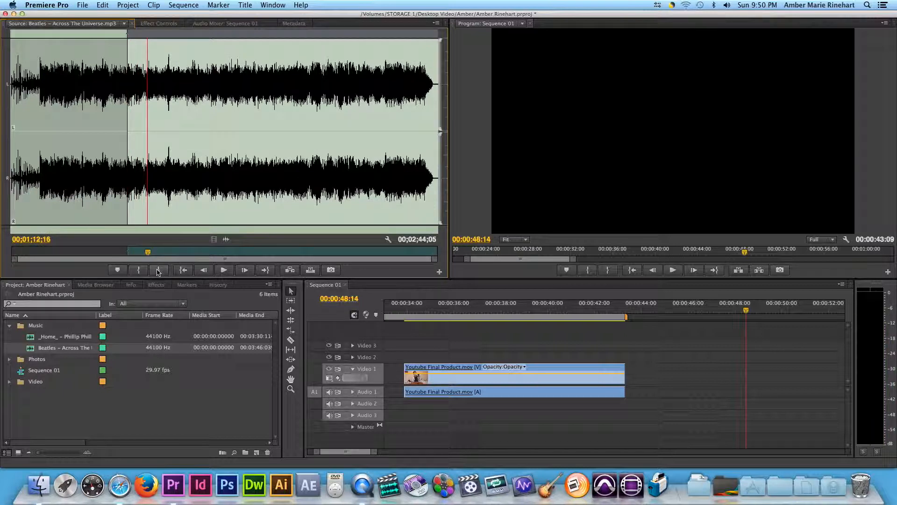
click(159, 270)
key(space)
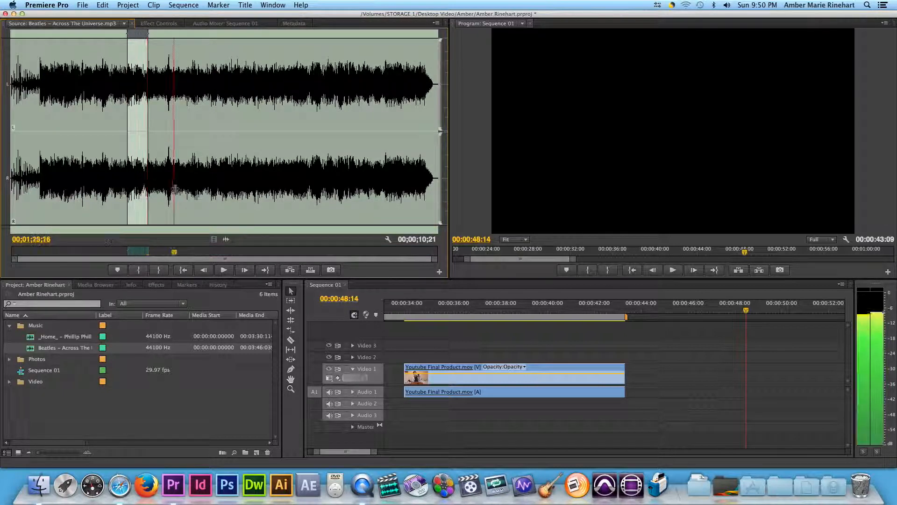
drag(132, 251, 149, 229)
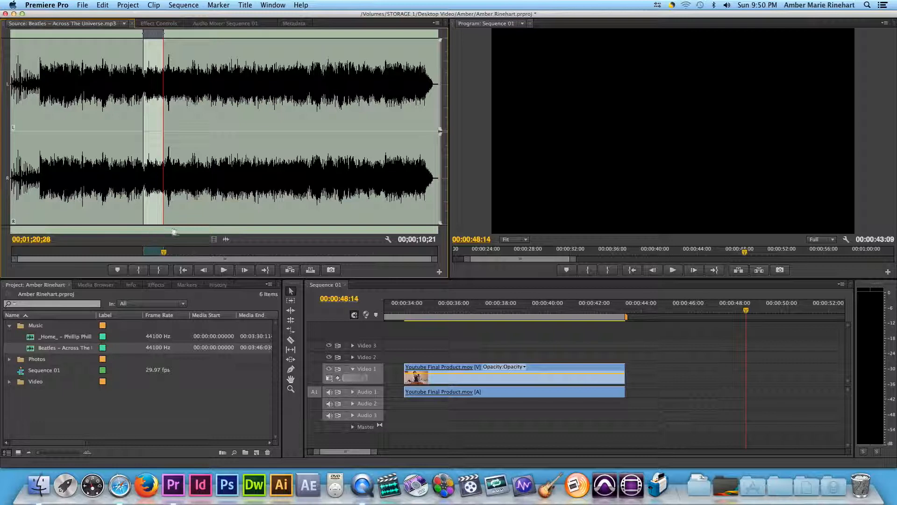
- Place the marked section of the song on Audio 1, just after the end of the Youtube Final Product.mov clip
drag(504, 302, 597, 341)
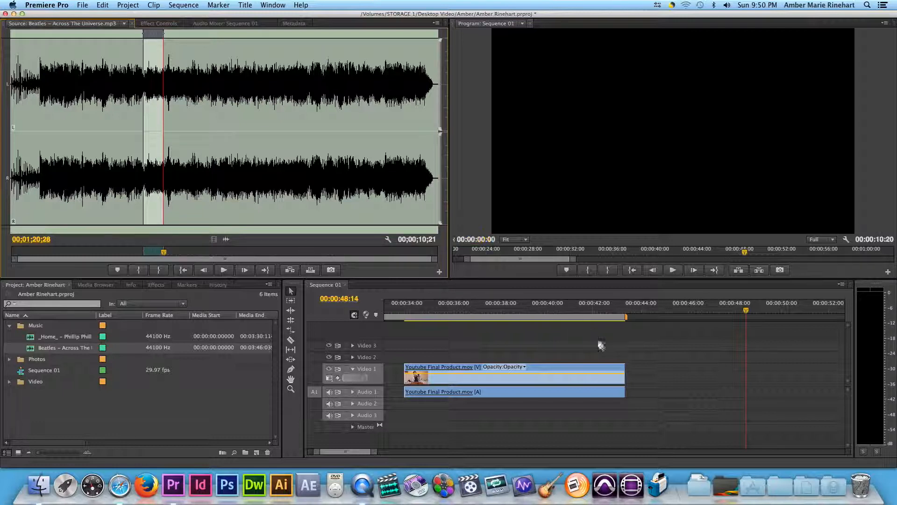
drag(630, 374, 647, 393)
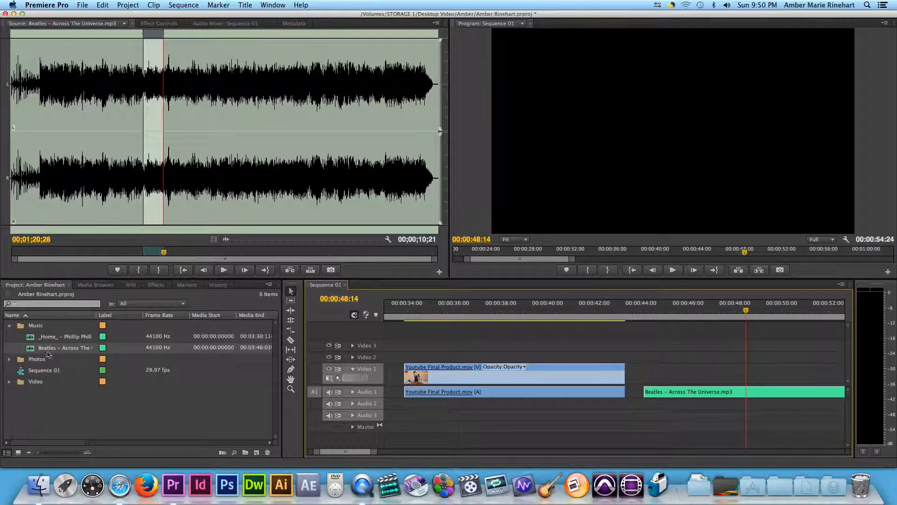
- Try placing _Home_ – Phillip Phillips.MP3 on Audio 1 over the video clip's audio, and undo the overwrite
drag(30, 338, 418, 407)
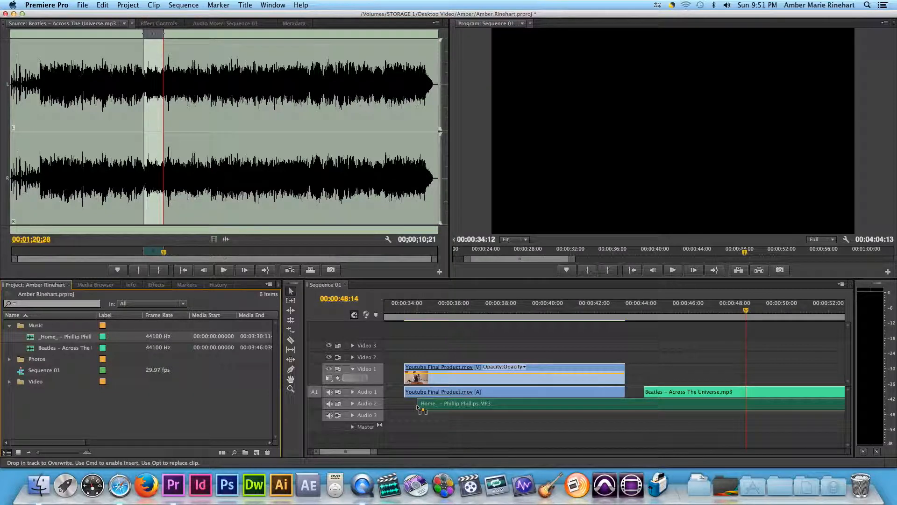
drag(419, 407, 470, 396)
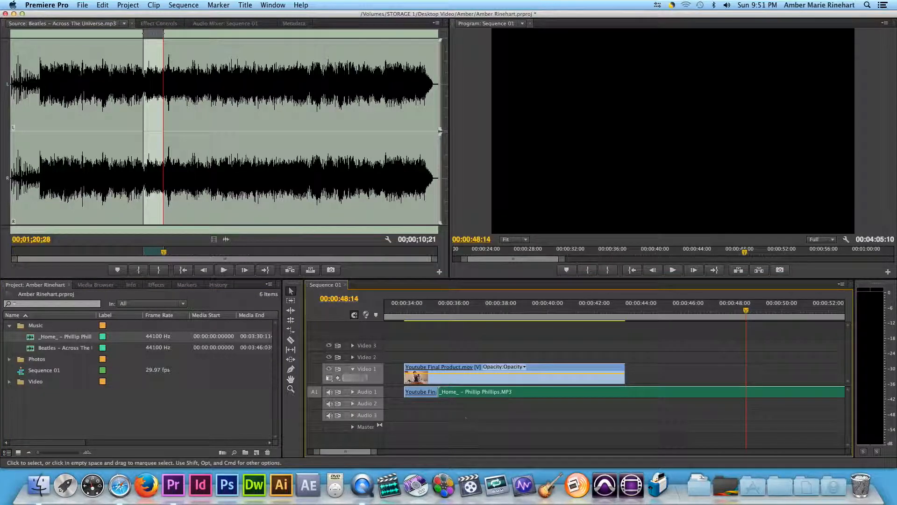
click(102, 4)
click(107, 17)
click(102, 4)
click(107, 16)
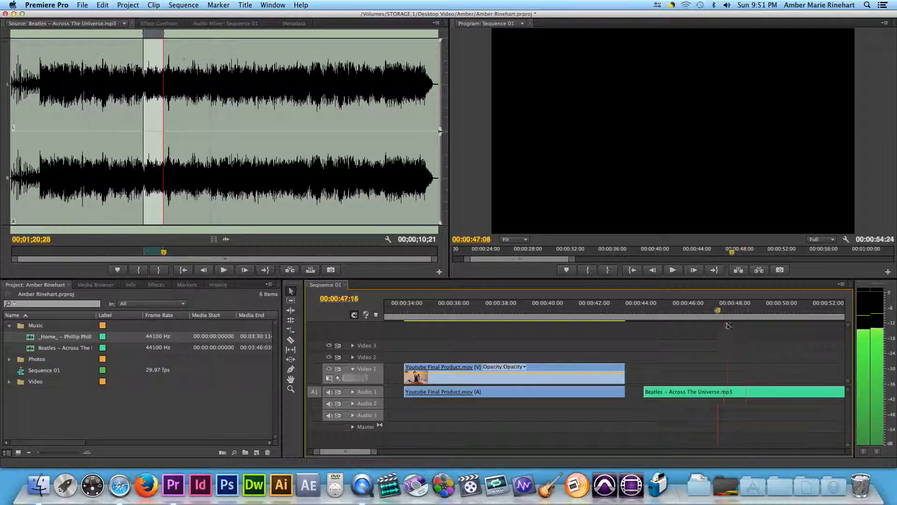
- Set the playhead to 00:00:49:15 within the song clip and lower the system volume
mouse_move(725, 324)
mouse_down()
mouse_move(652, 325)
mouse_move(733, 333)
mouse_up()
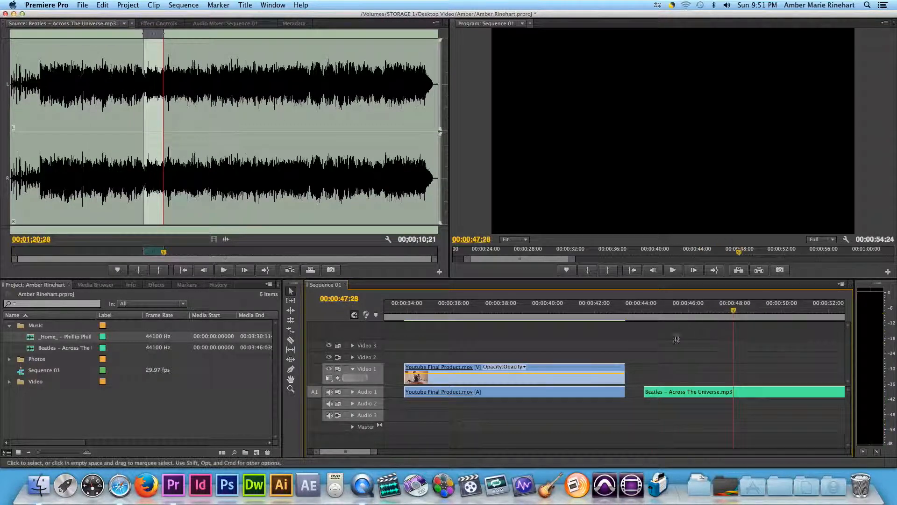
scroll(711, 349, right, 3)
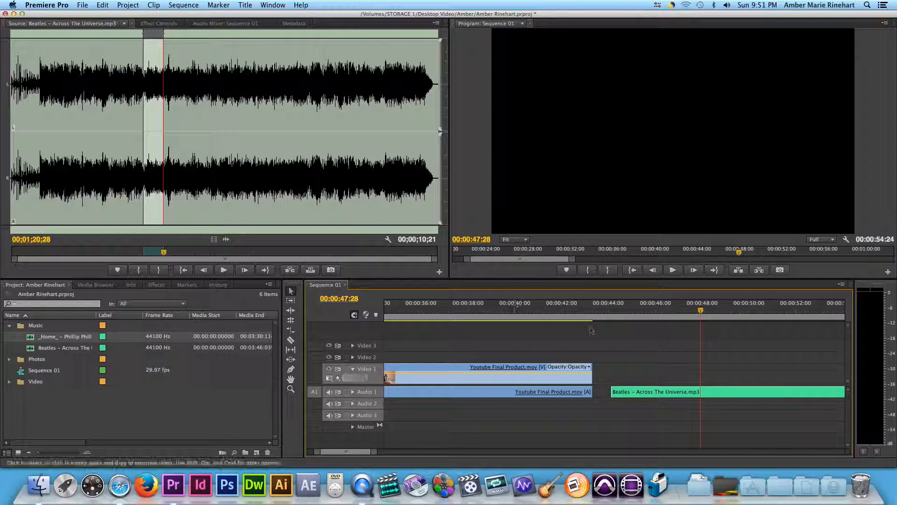
drag(701, 311, 737, 323)
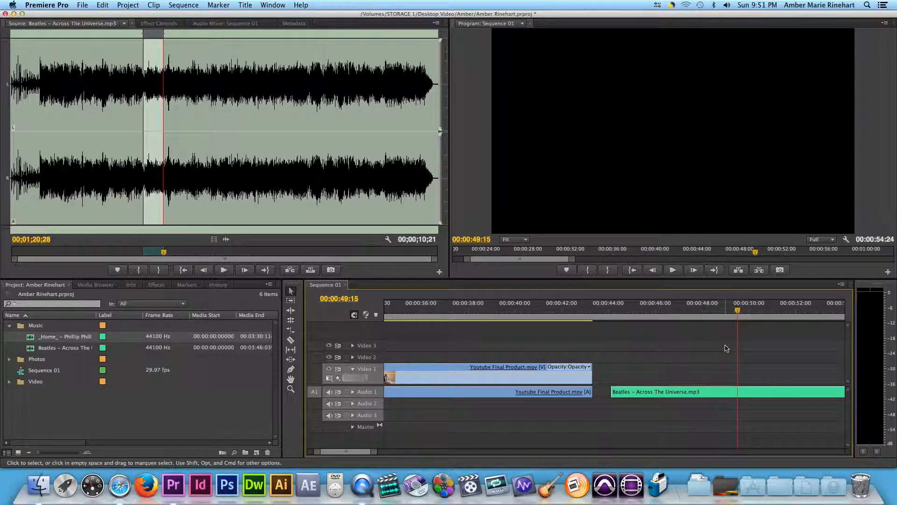
key(XF86AudioLowerVolume)
key(XF86AudioLowerVolume)
key(XF86AudioLowerVolume)
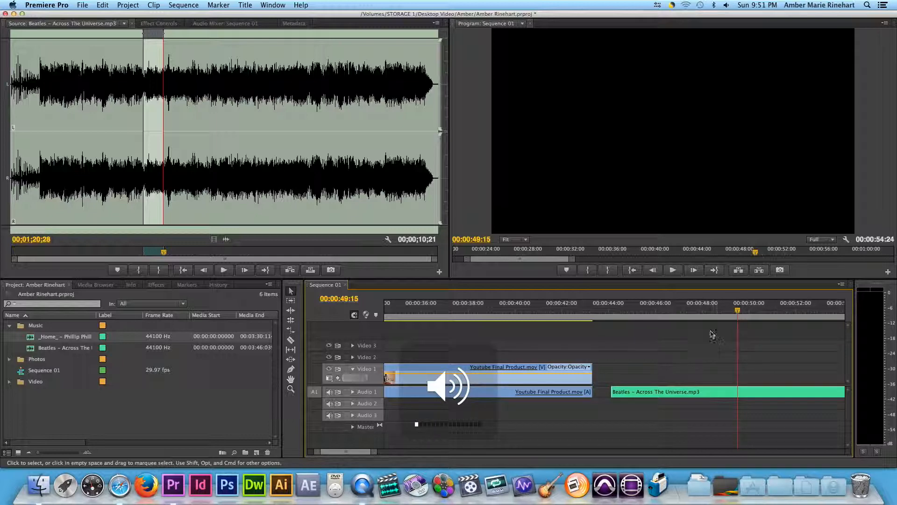
- Play the song clip and the Youtube Final Product.mov clip in the sequence to compare their levels on the audio meters
drag(701, 312, 674, 315)
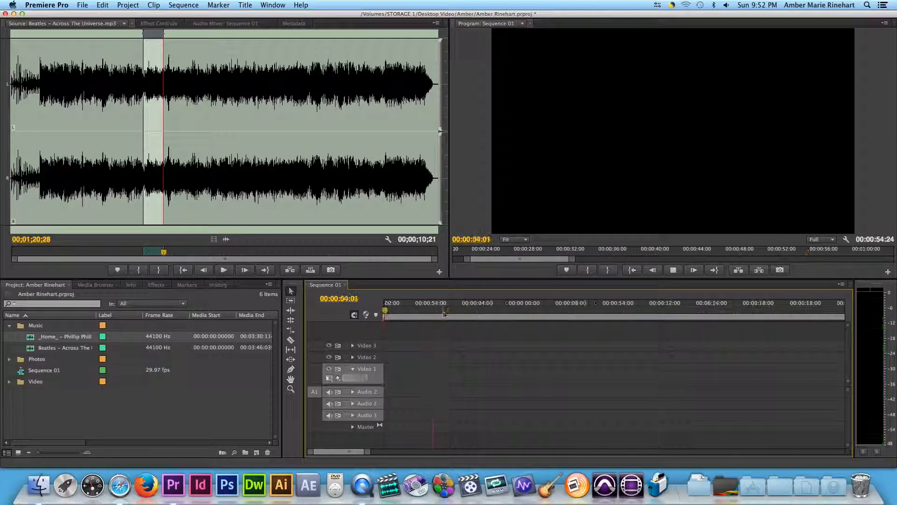
key(Home)
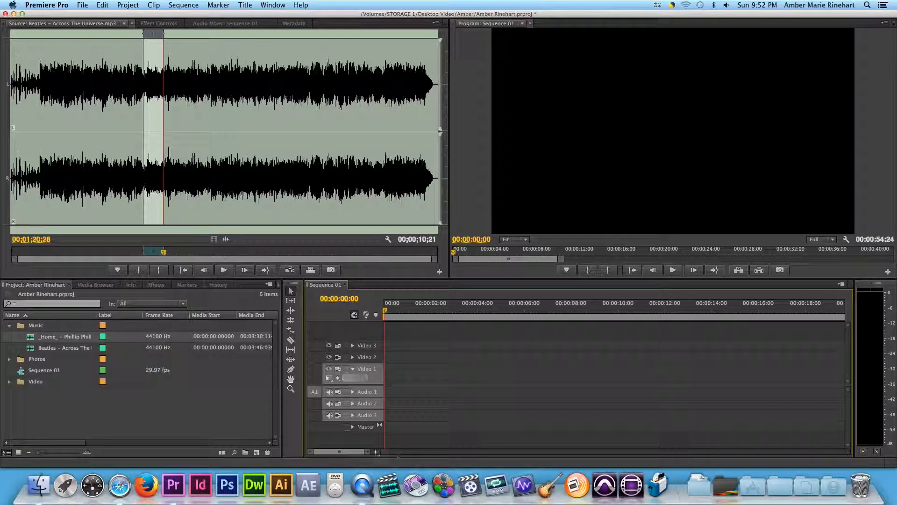
drag(366, 454, 423, 451)
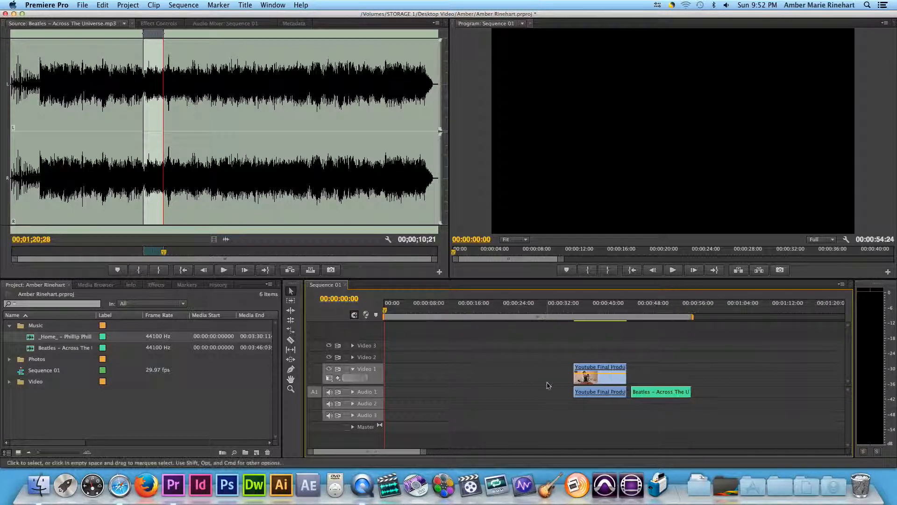
click(645, 309)
key(space)
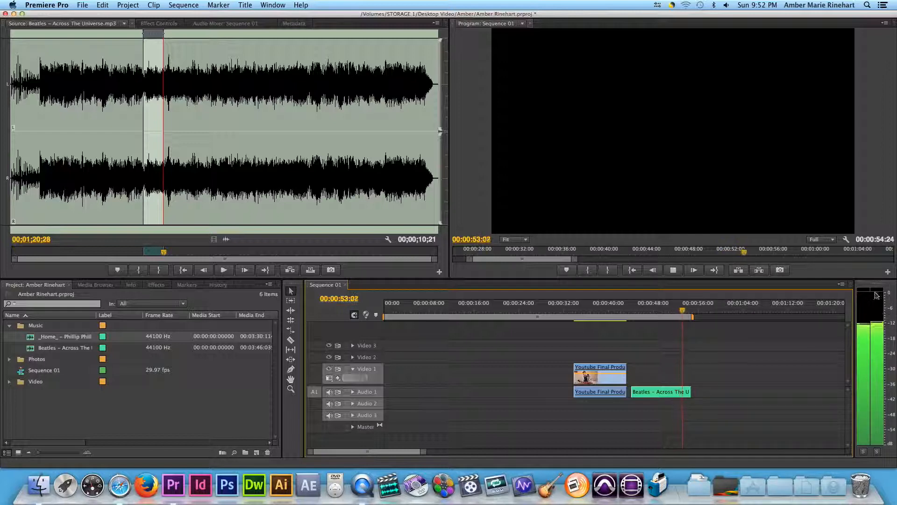
key(space)
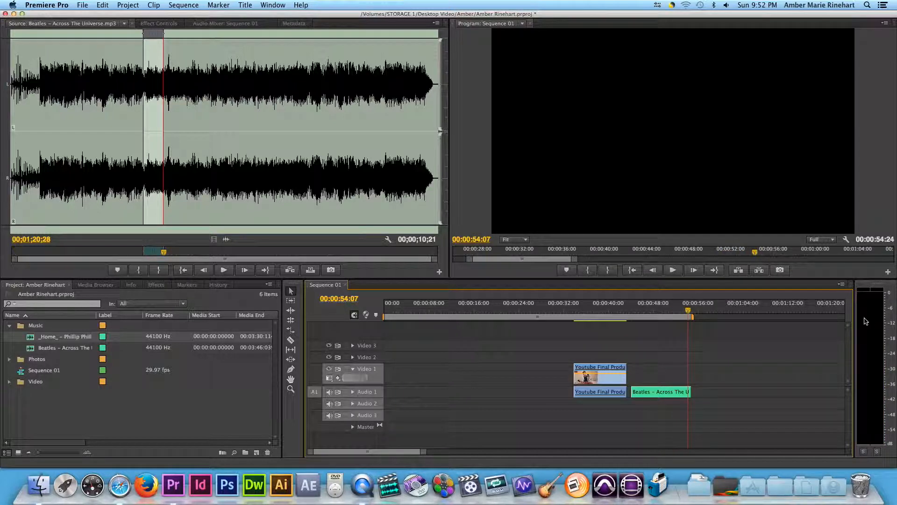
drag(669, 311, 595, 313)
key(space)
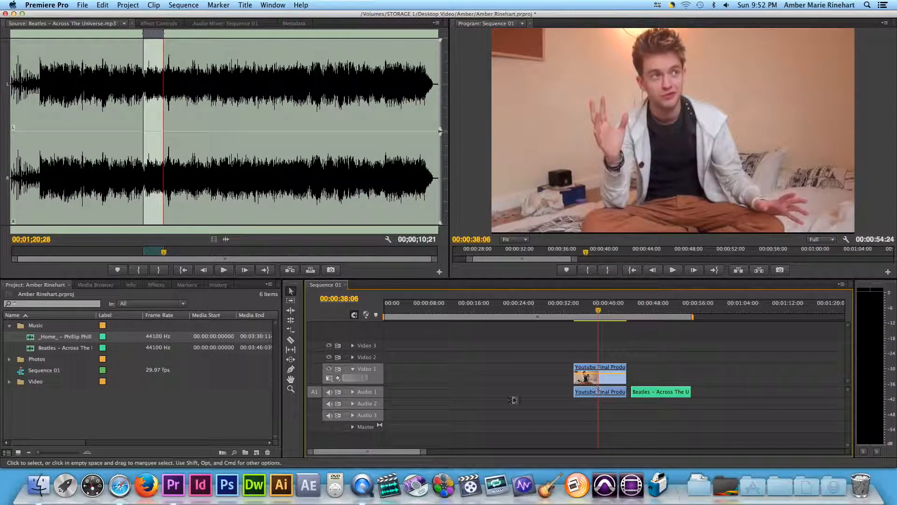
- Expand the Audio 1 track to show its waveforms, play part of the video clip, and return the playhead to 00:00:37:07
drag(425, 456, 365, 454)
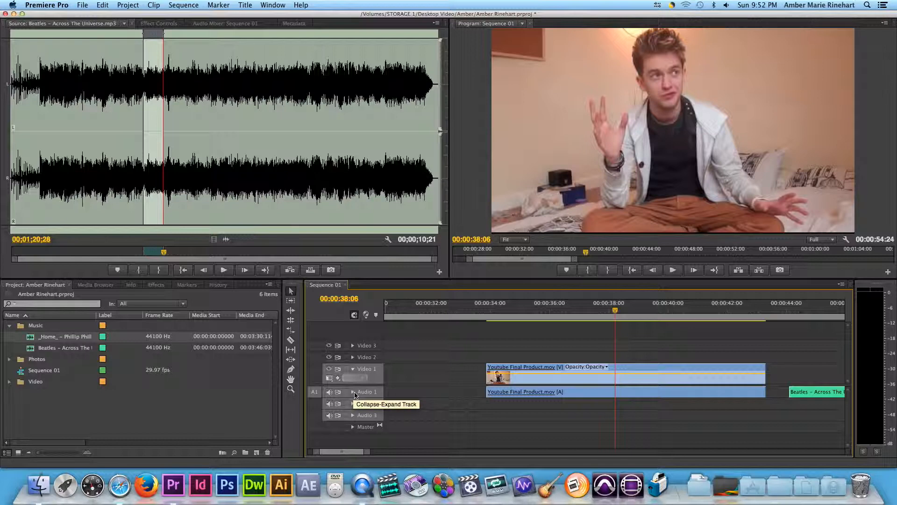
click(353, 394)
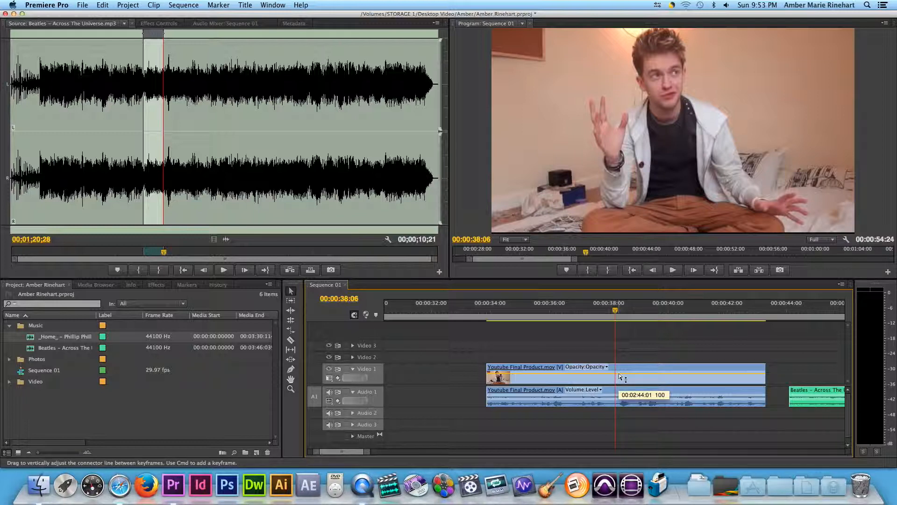
key(space)
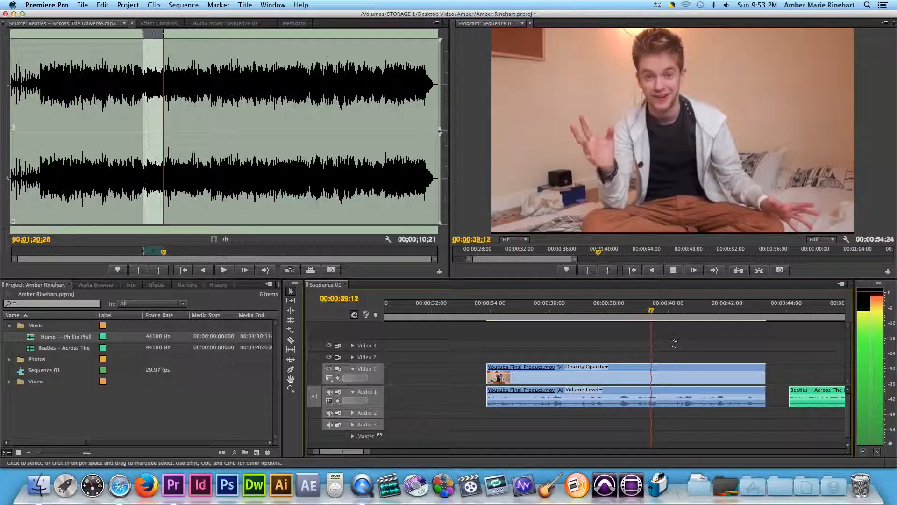
drag(631, 309, 586, 310)
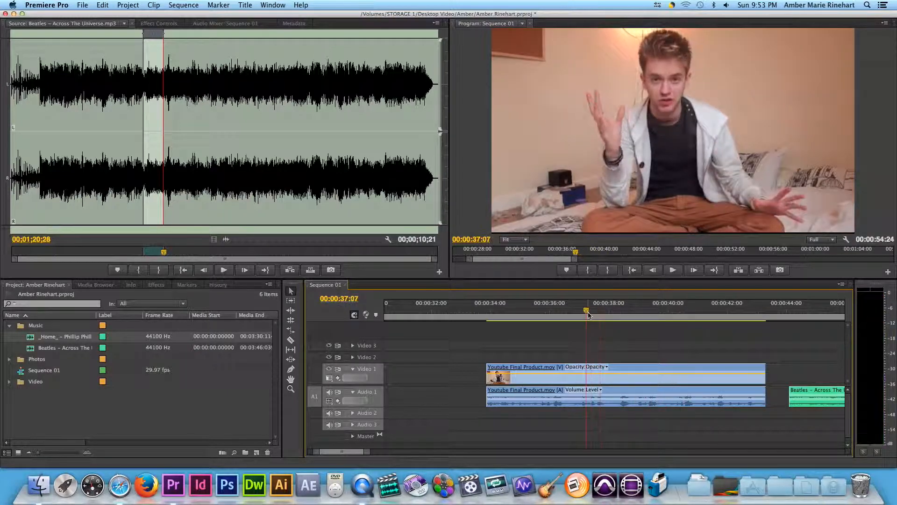
- Try a lower opacity on the Video 1 clip using its opacity line, preview the dimmed picture, and restore full opacity
click(615, 380)
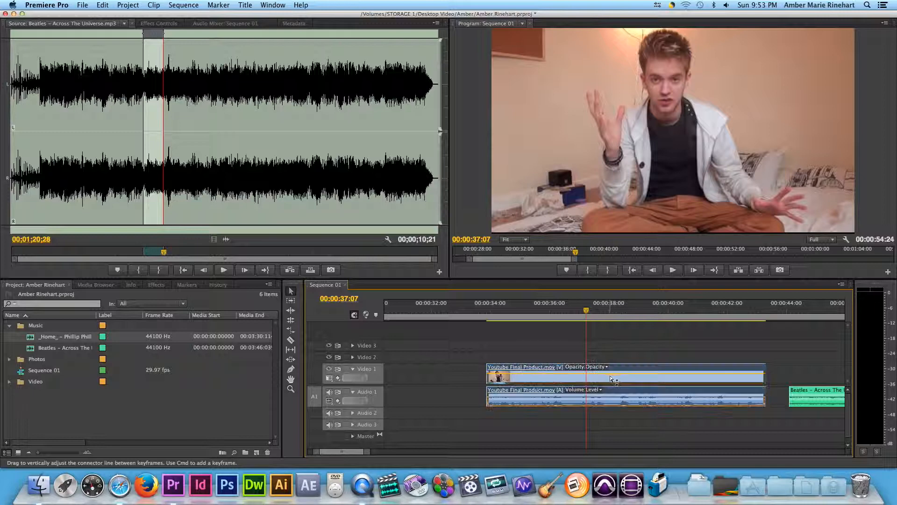
key(space)
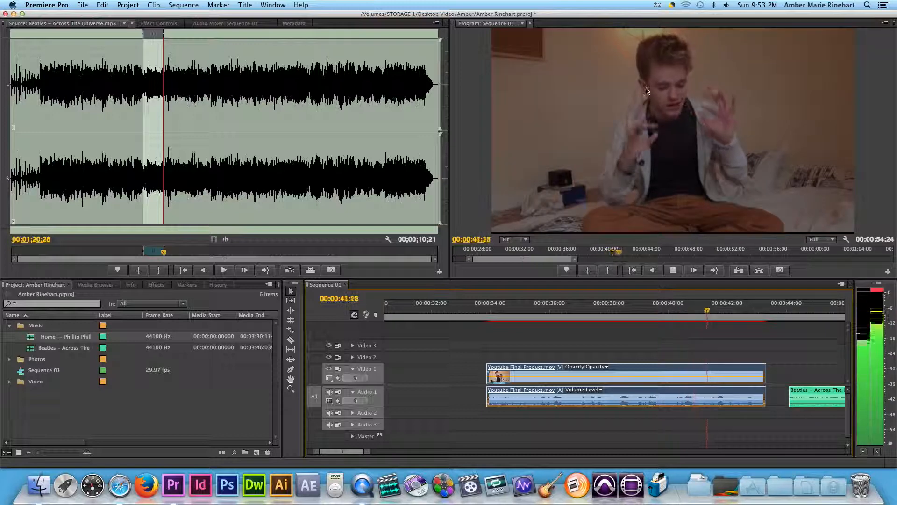
key(space)
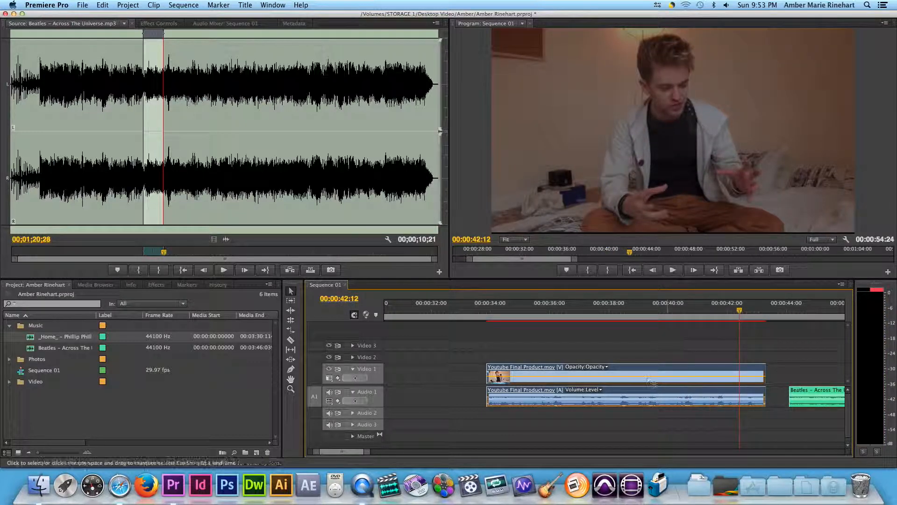
drag(647, 377, 647, 375)
drag(738, 310, 582, 314)
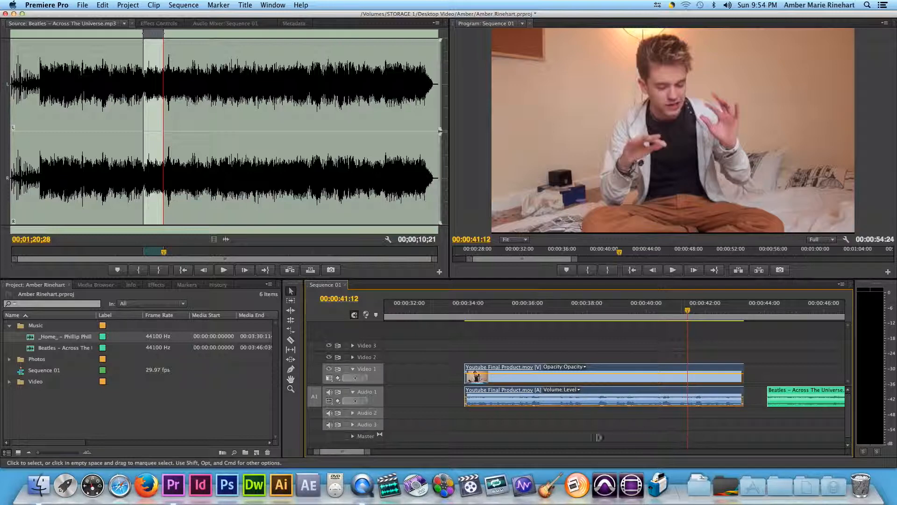
- Play the song clip on Audio 1 from 00:00:44:13 and watch its level on the audio meters
scroll(346, 455, right, 5)
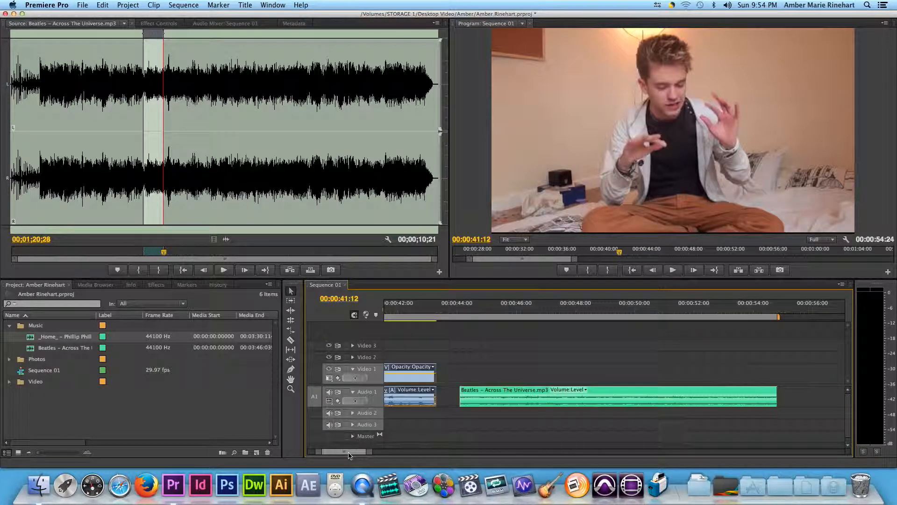
click(472, 310)
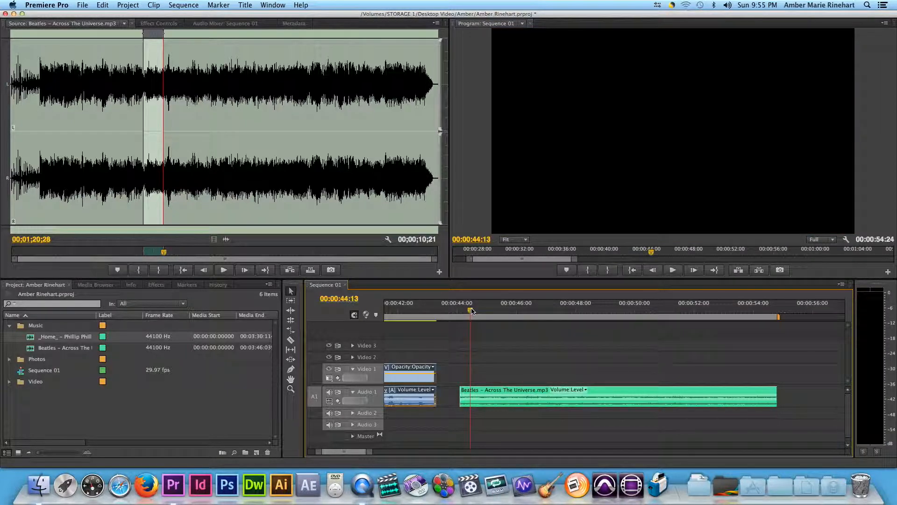
key(space)
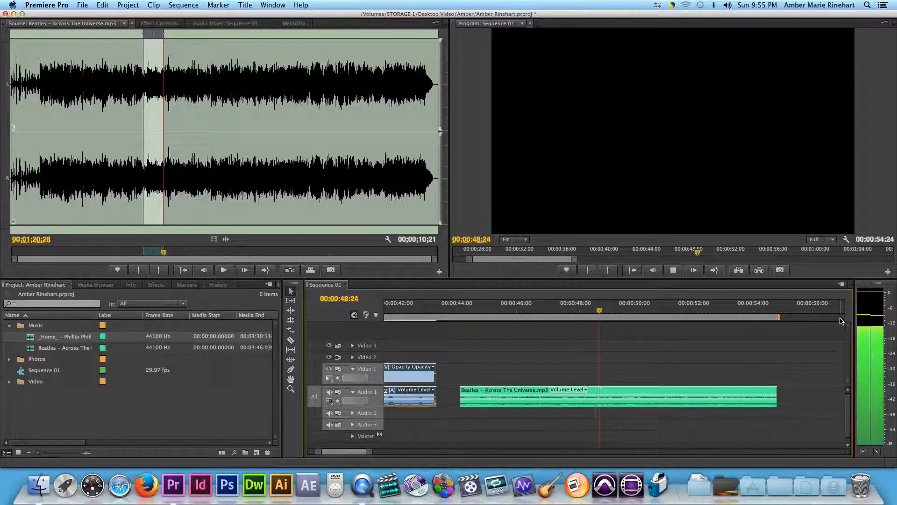
key(space)
- Lower the song clip's volume using its volume line and play the clip to check the level on the meters
scroll(841, 321, up, 2)
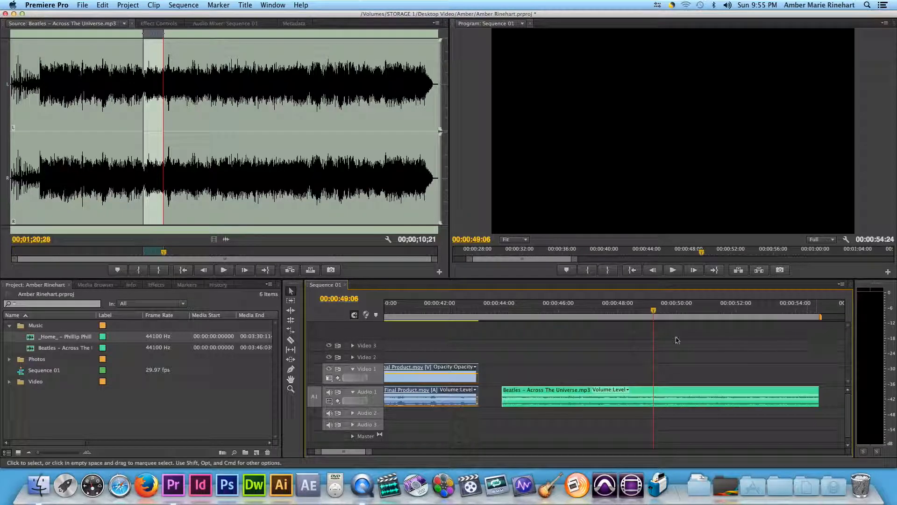
click(623, 400)
drag(623, 399, 625, 402)
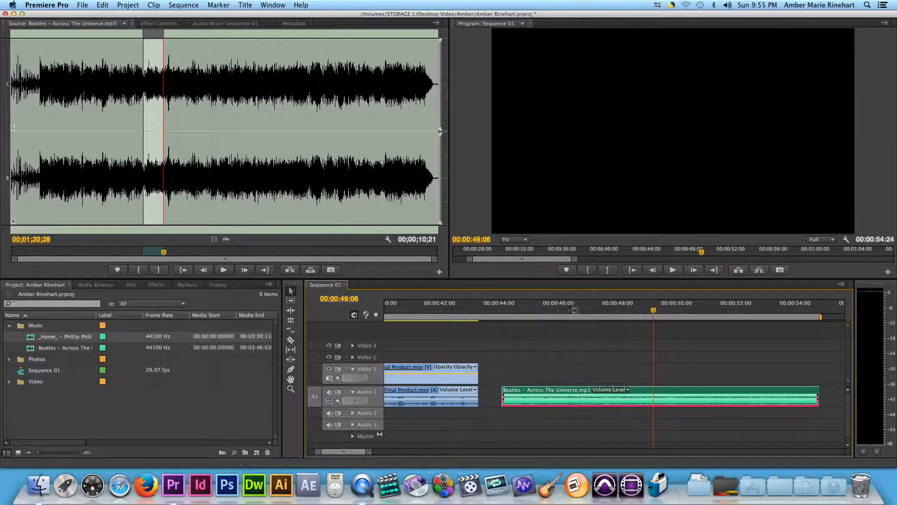
click(542, 304)
key(space)
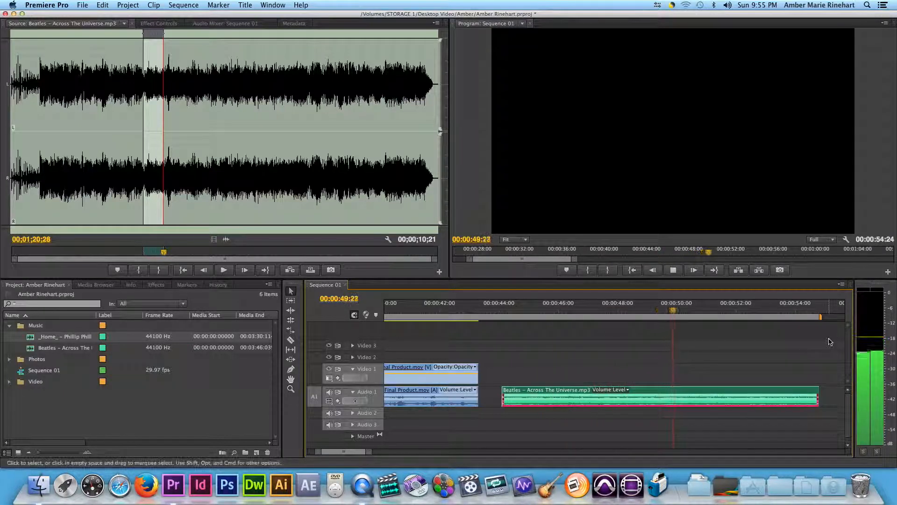
key(space)
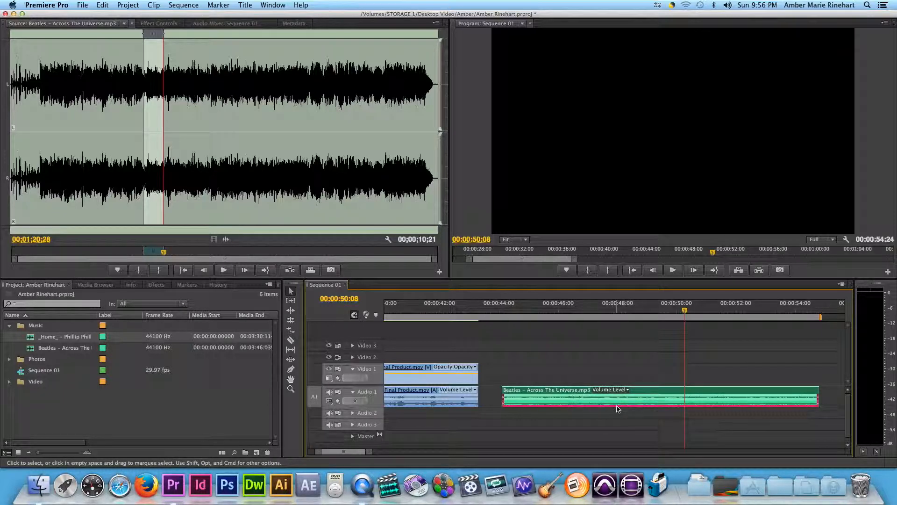
- Move the playhead through the song clip, including two single-frame steps, to 00:00:53:17 near its end
scroll(618, 409, left, 2)
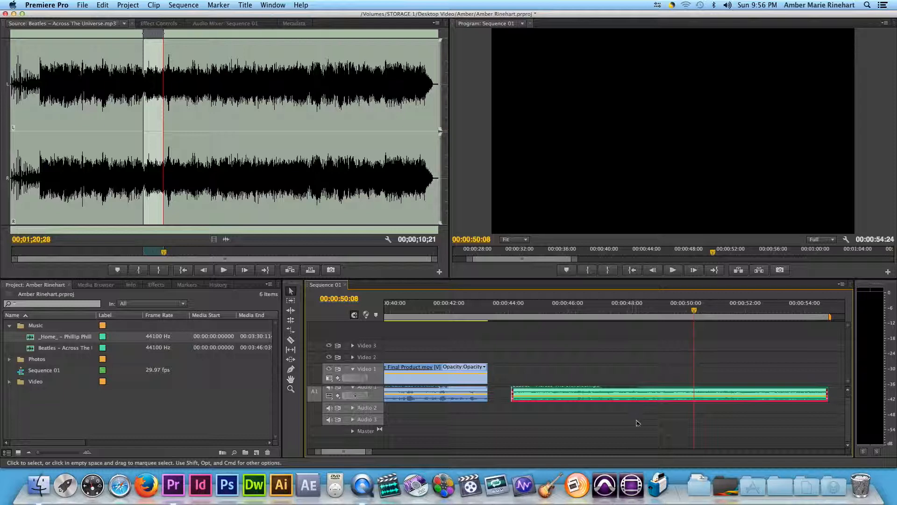
scroll(781, 427, up, 2)
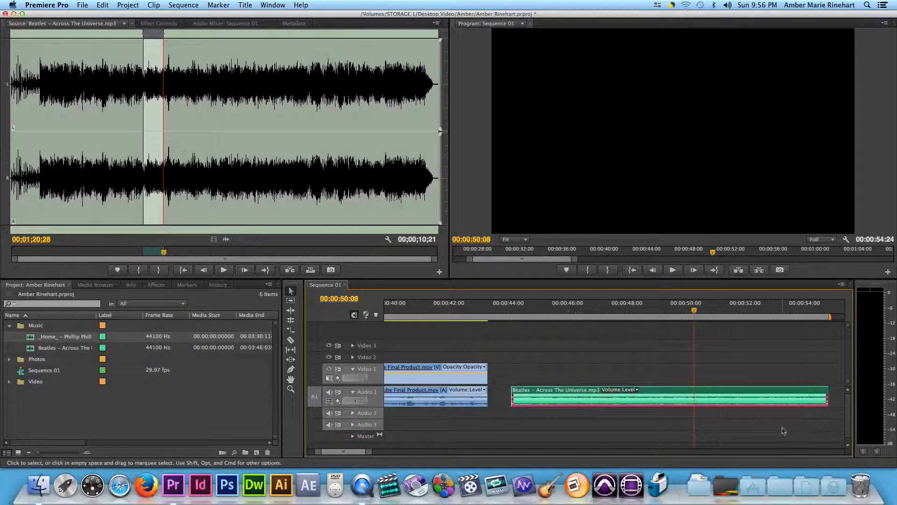
drag(694, 310, 654, 310)
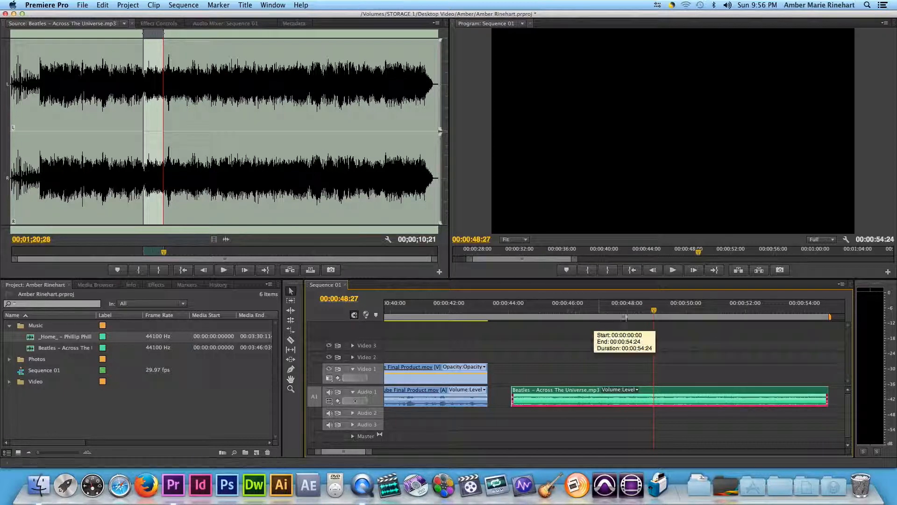
key(Right)
key(Right)
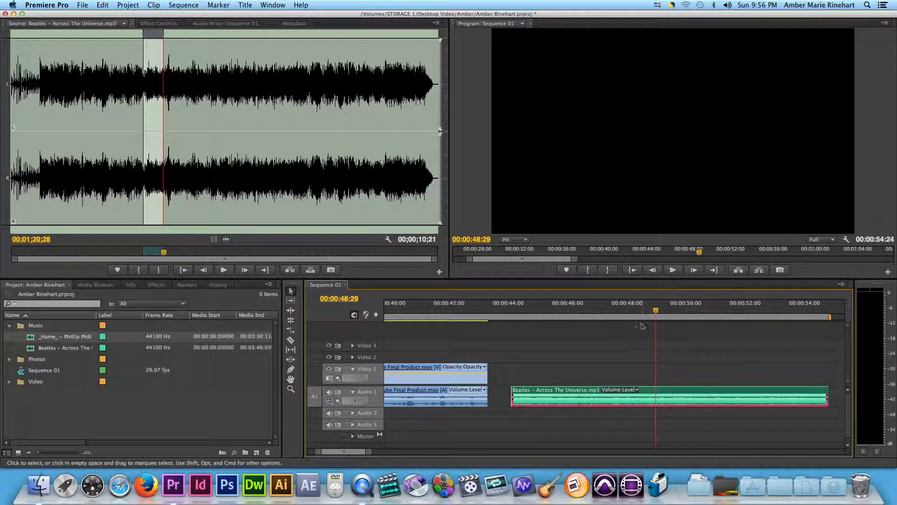
click(608, 309)
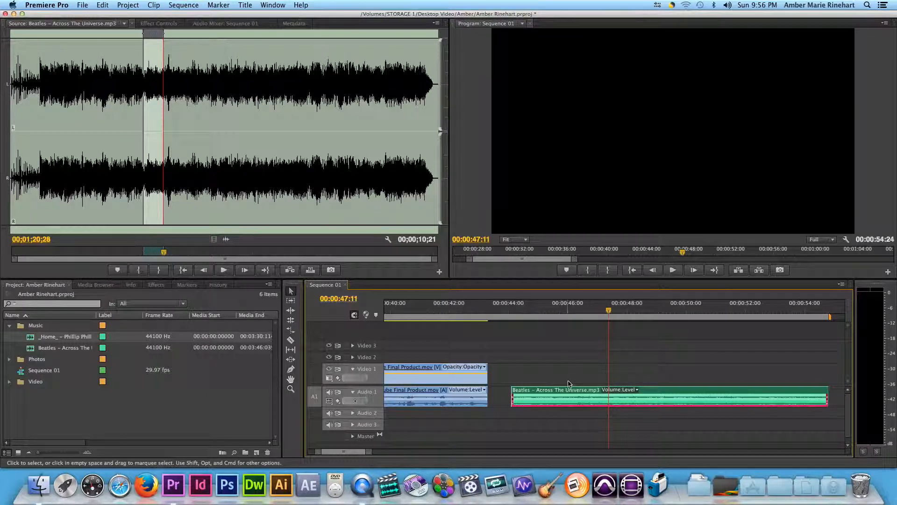
drag(609, 310, 791, 363)
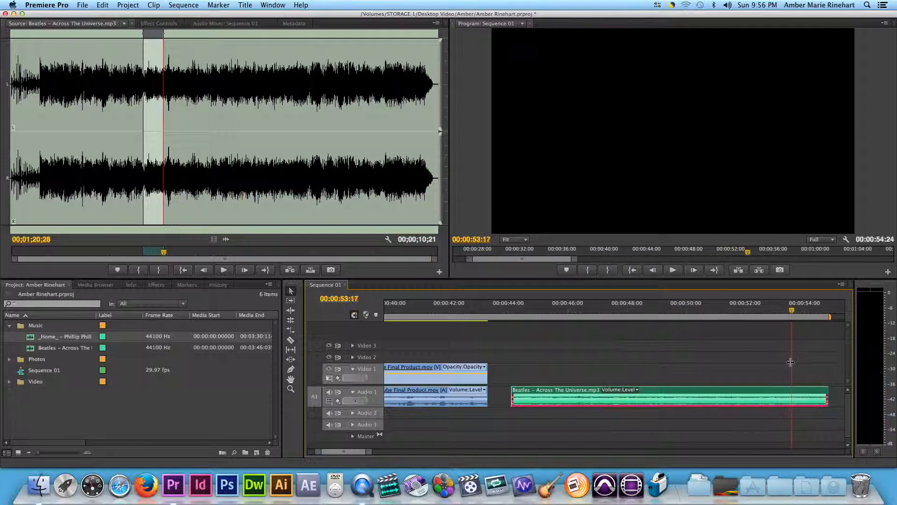
- Raise the song clip's volume line again and add a volume keyframe at 00:00:53:14
drag(359, 453, 361, 454)
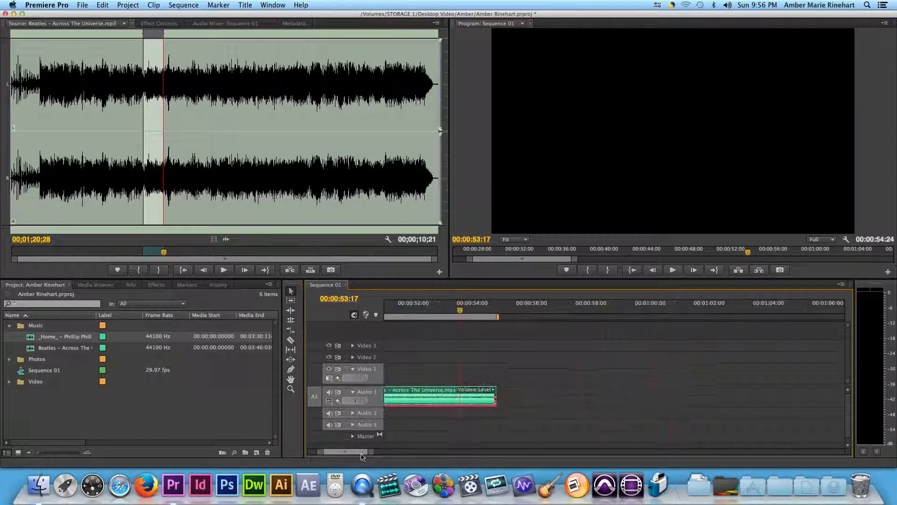
mouse_move(466, 402)
mouse_down()
mouse_move(466, 413)
mouse_move(466, 398)
mouse_up()
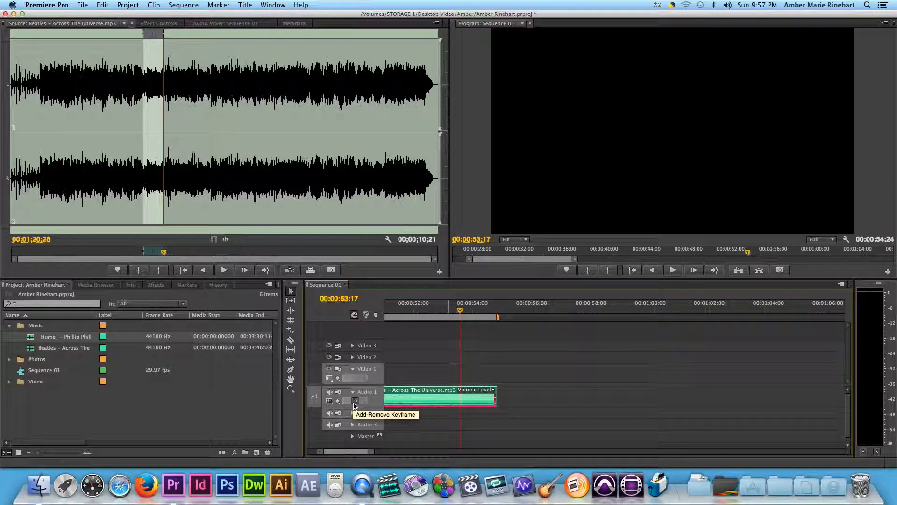
click(456, 311)
drag(457, 313, 457, 313)
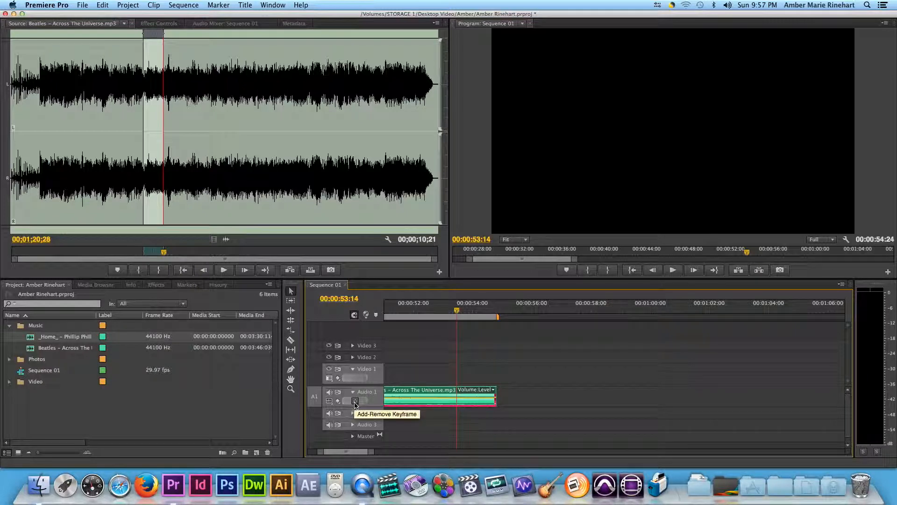
click(355, 401)
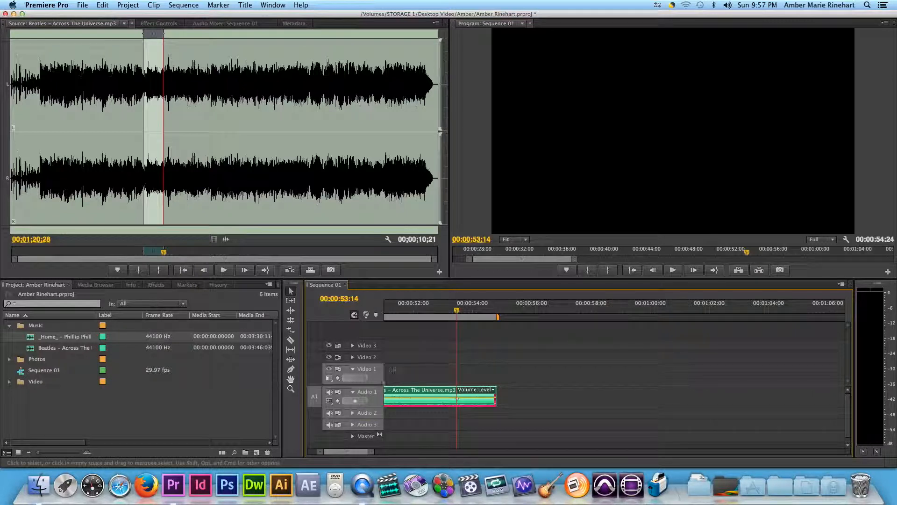
- Add a second volume keyframe at 00:00:54:16 and lower it so the song fades out at its end
drag(457, 312, 451, 312)
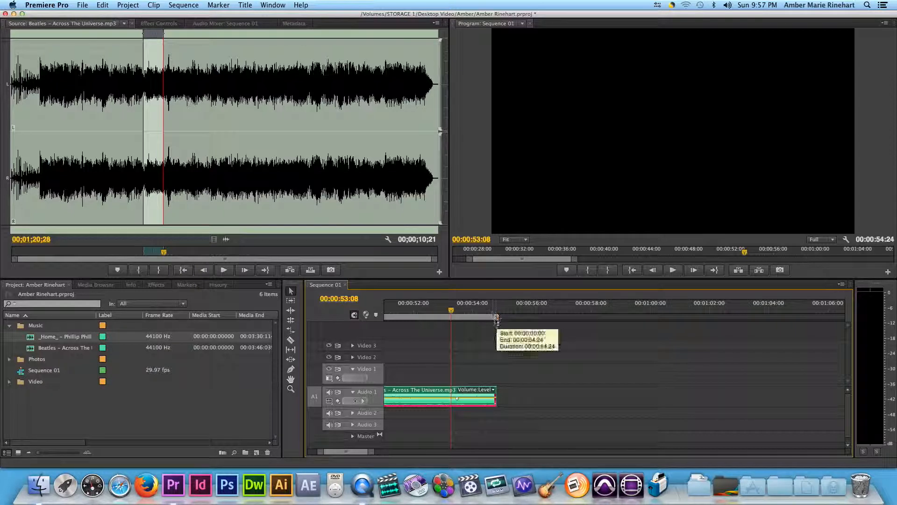
drag(498, 309, 488, 309)
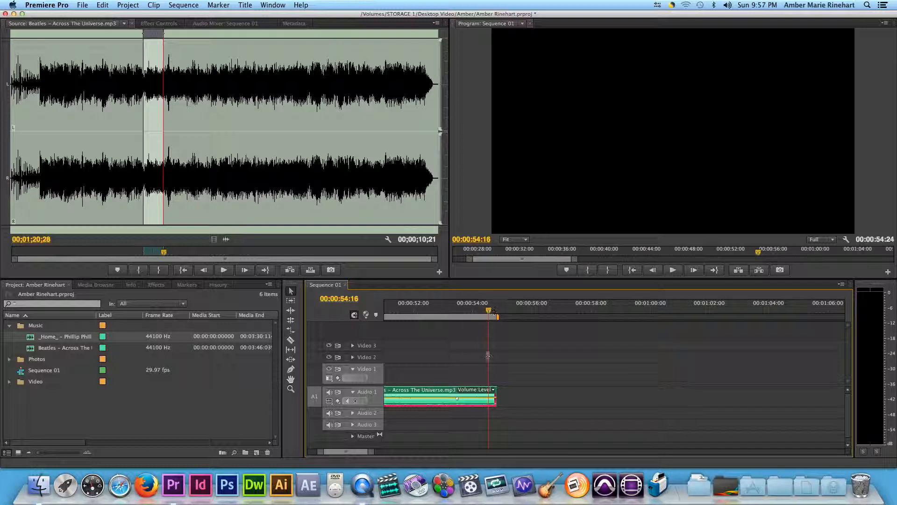
click(356, 401)
click(530, 309)
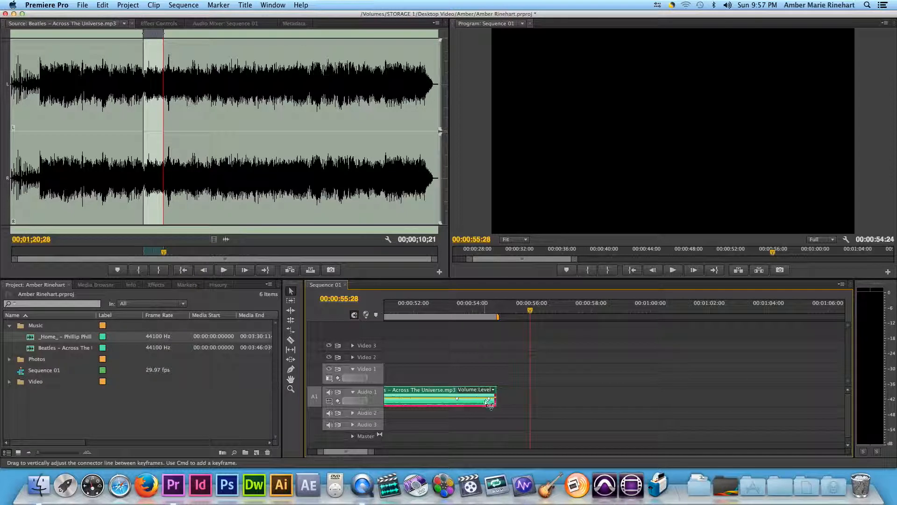
drag(489, 399, 489, 399)
drag(533, 419, 487, 406)
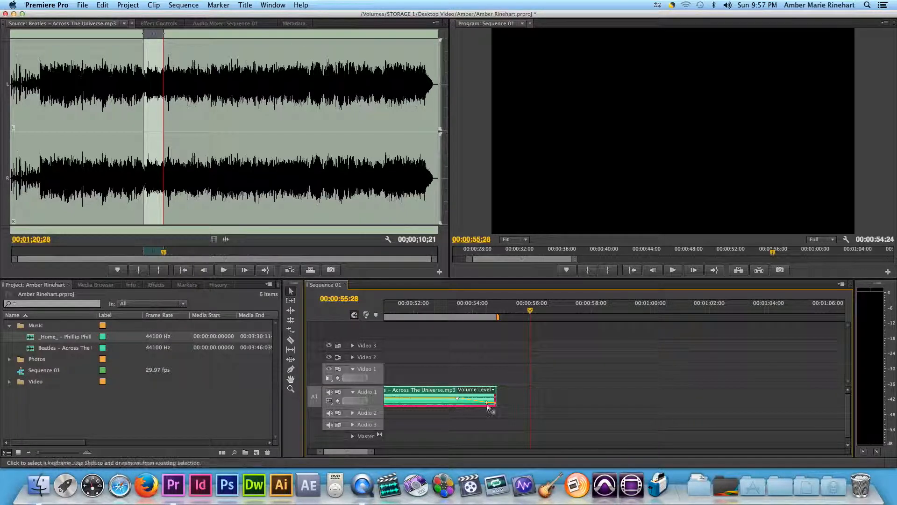
drag(487, 403, 520, 419)
- Examine the fade between the two keyframes and play the end of the song clip to hear it
click(458, 316)
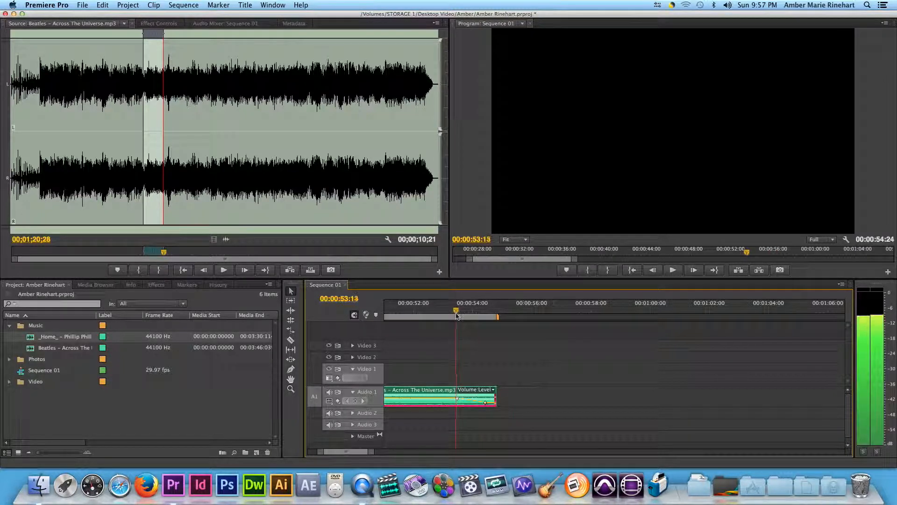
drag(457, 314, 459, 314)
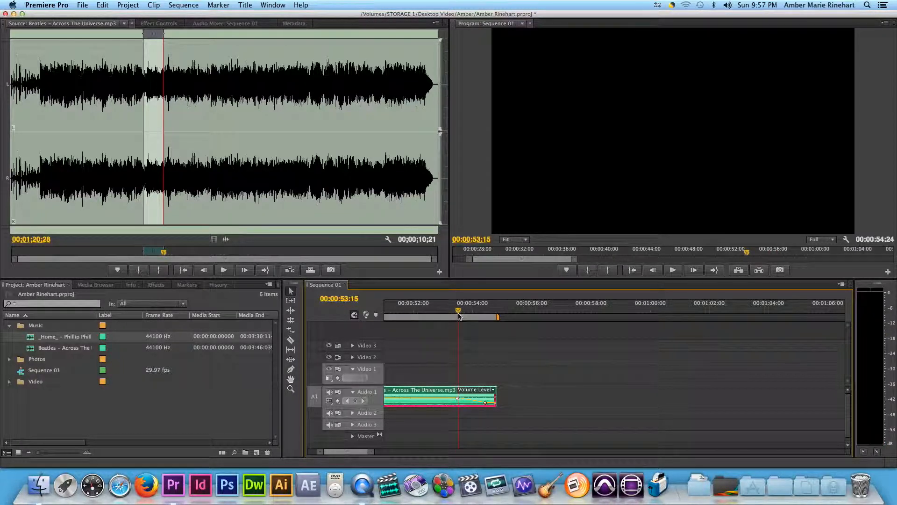
click(487, 313)
drag(486, 313, 485, 314)
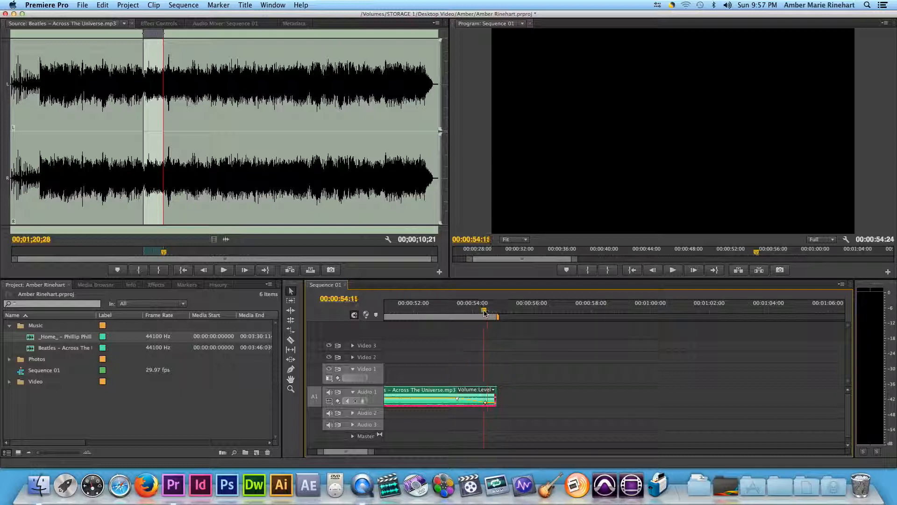
click(453, 313)
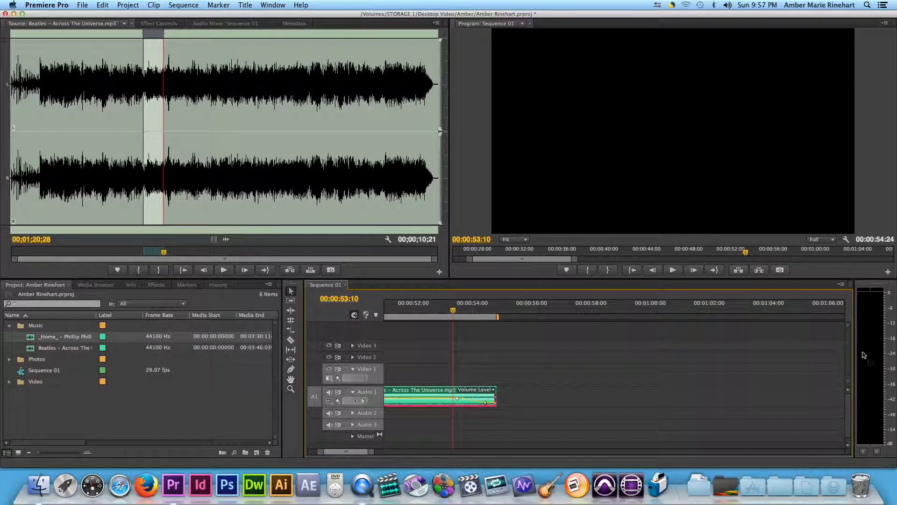
key(space)
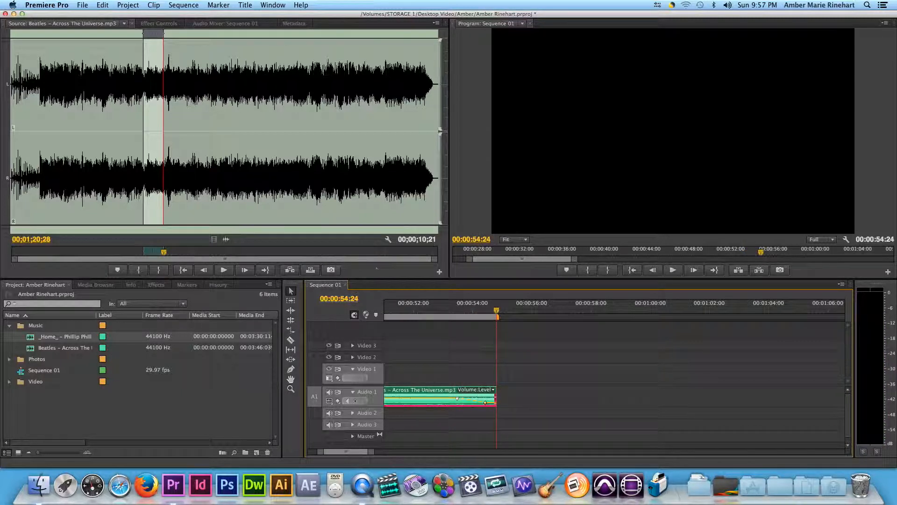
click(416, 308)
key(space)
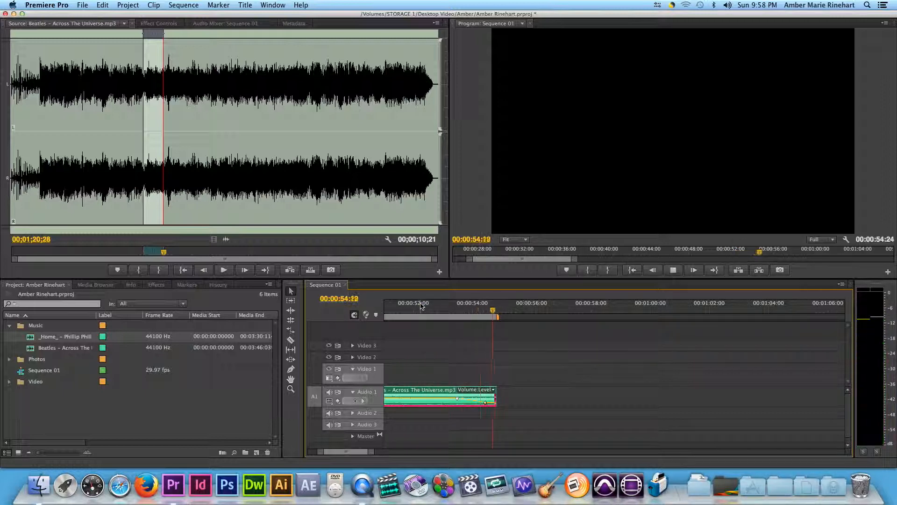
key(space)
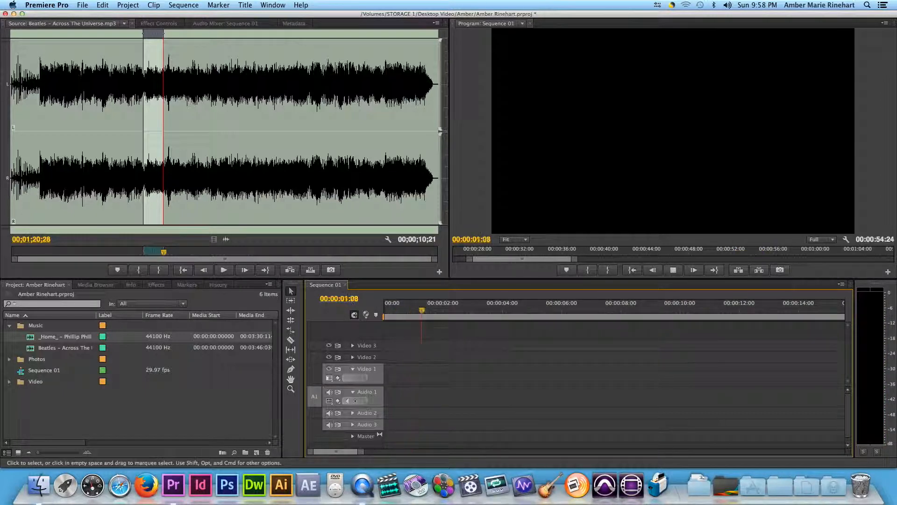
- Add four volume keyframes before the song's fade-out with the Pen tool, lowering the second and raising the fourth from the left
drag(342, 451, 353, 455)
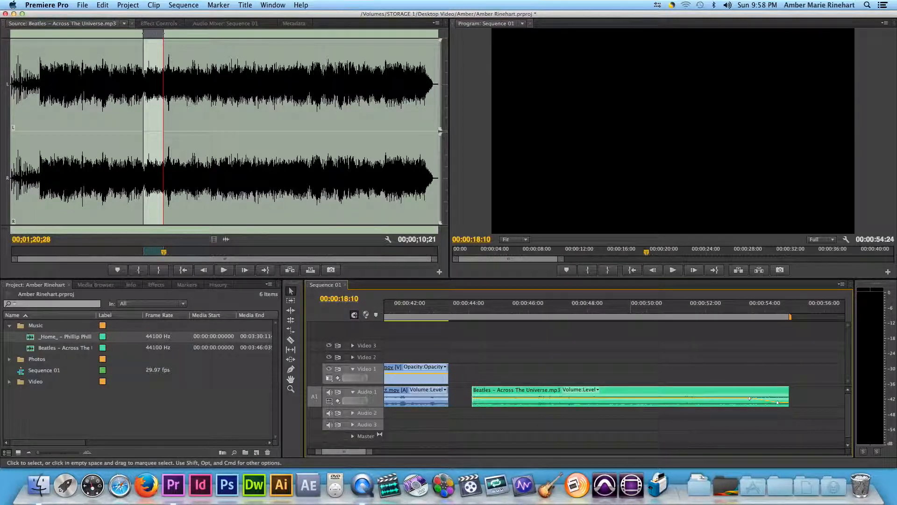
click(725, 310)
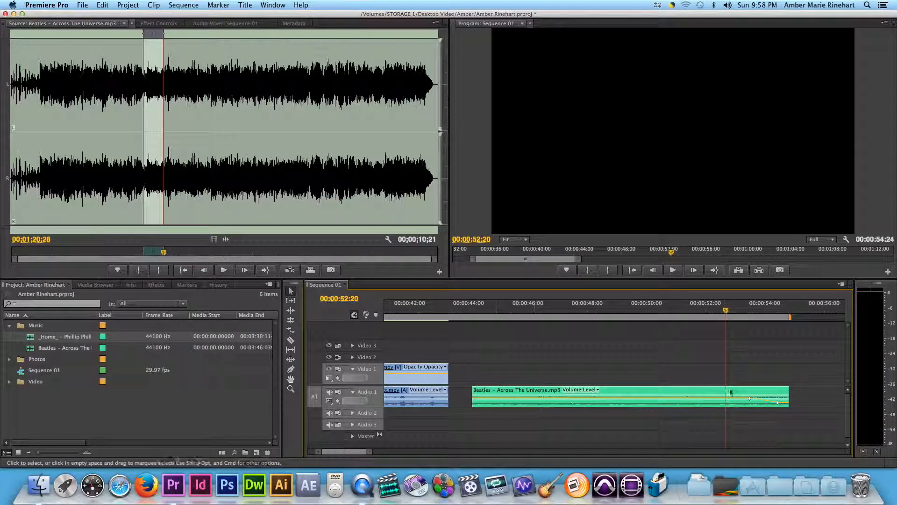
click(730, 387)
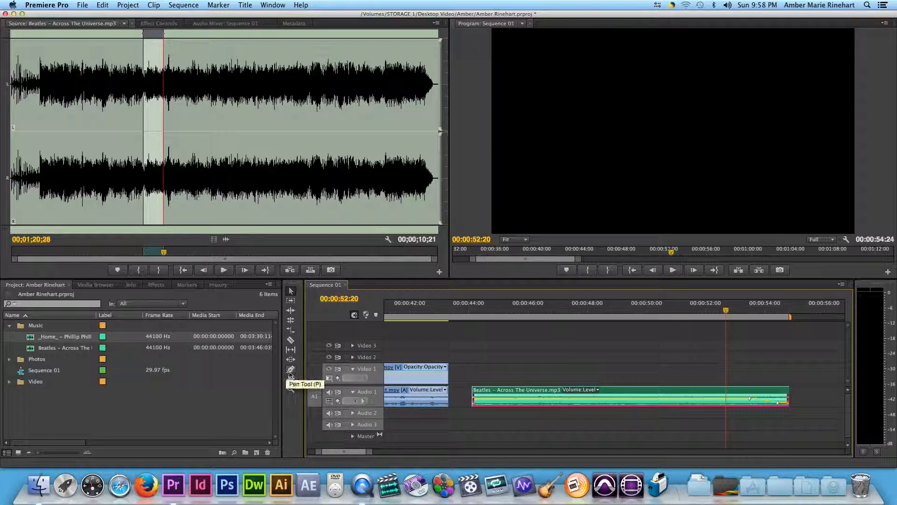
click(291, 370)
click(725, 398)
click(697, 398)
click(672, 398)
click(647, 398)
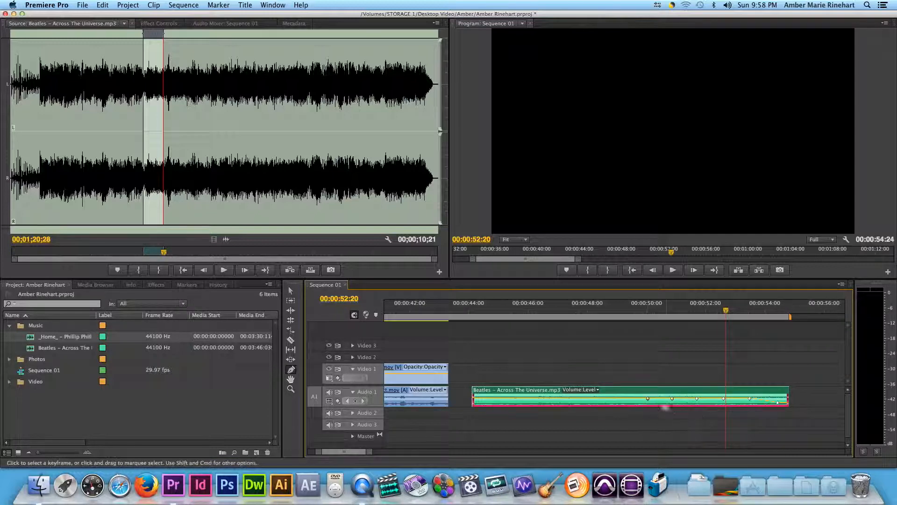
drag(672, 399, 725, 396)
- Play the song clip across the new keyframes to check the level changes and return the playhead to 00:00:49:13
click(634, 314)
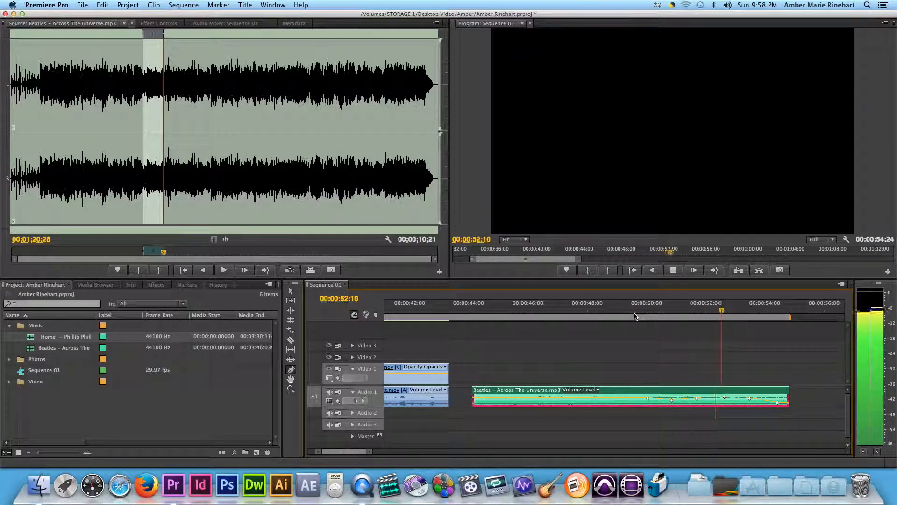
key(space)
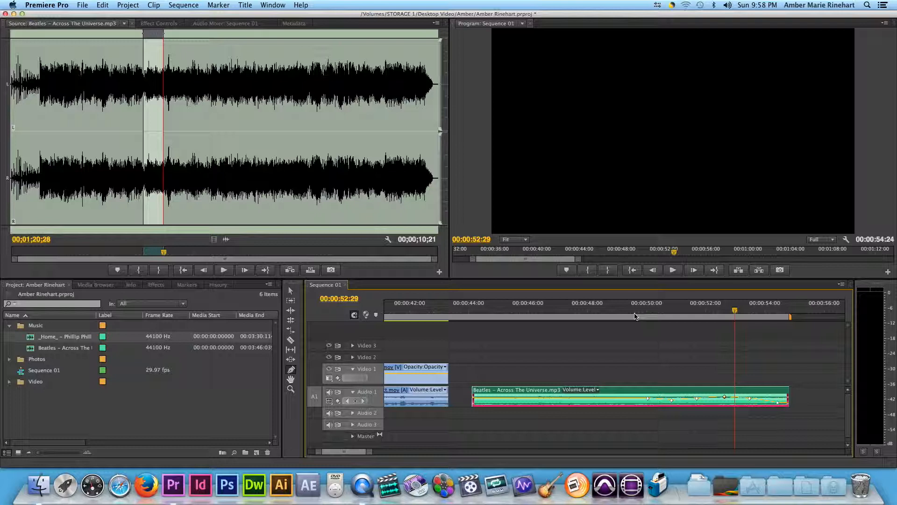
click(631, 314)
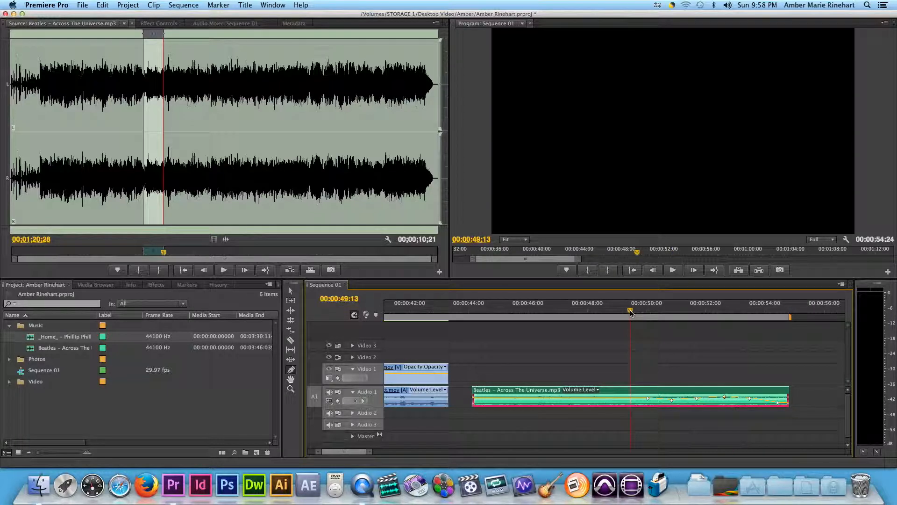
- Play the song clip from 00:00:49:13 through its volume keyframes to hear the level changes
key(space)
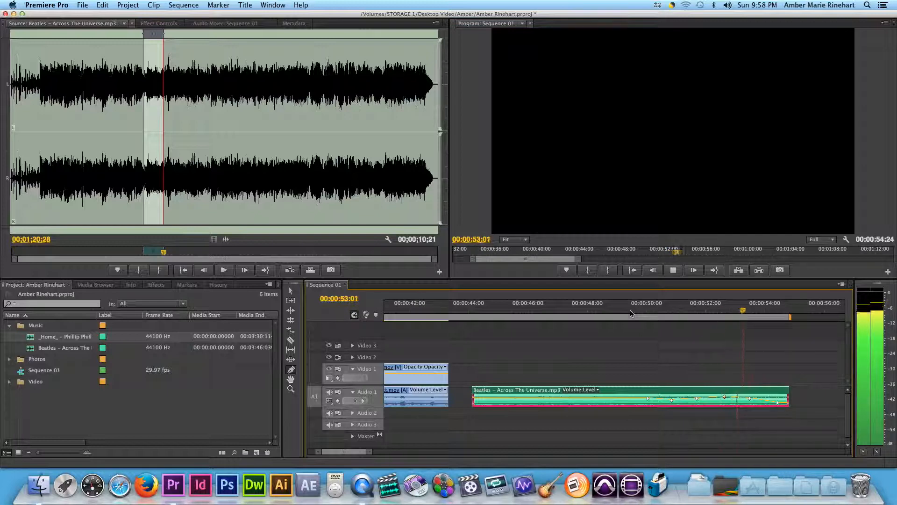
key(space)
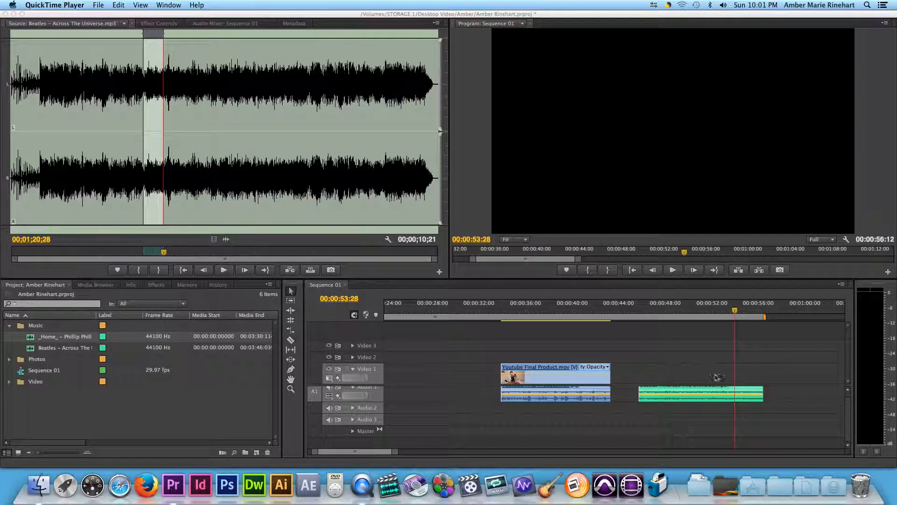
- Move the Beatles song clip onto Audio 2 beneath the Youtube Final Product clip and play the two together
click(682, 391)
drag(685, 399, 542, 408)
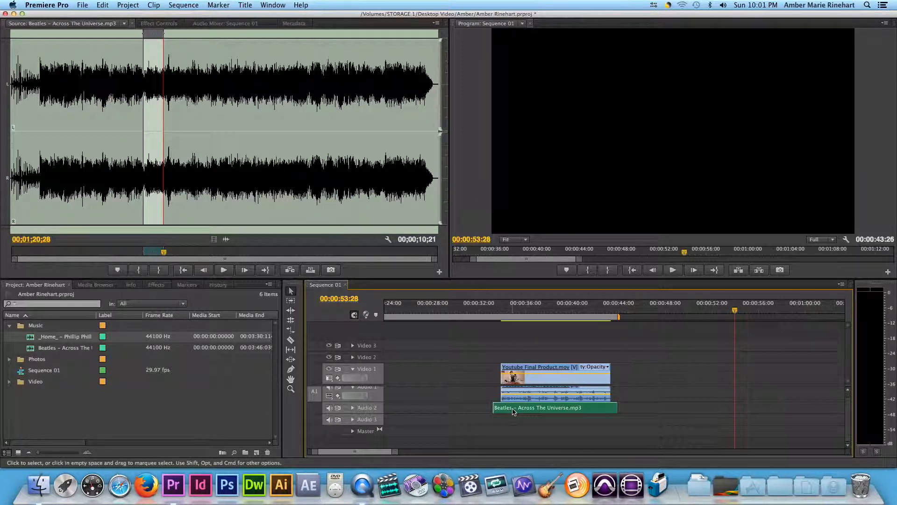
click(518, 312)
key(space)
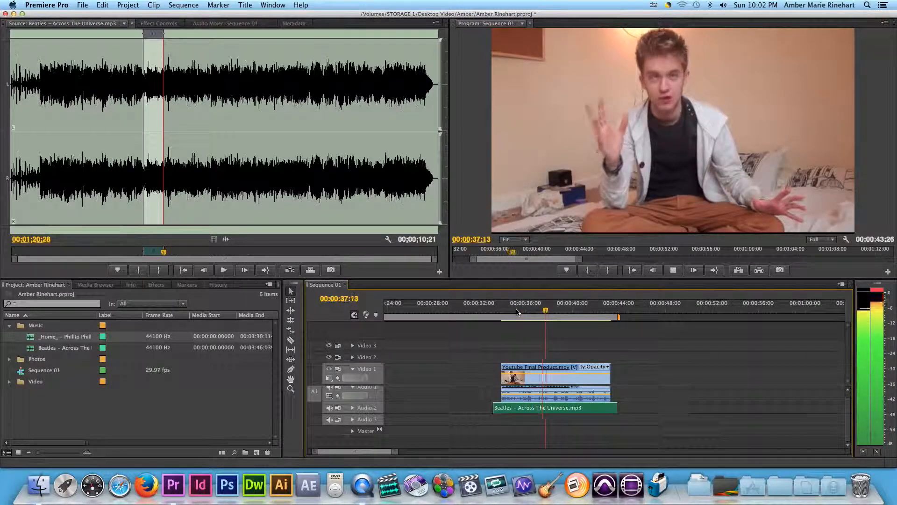
key(space)
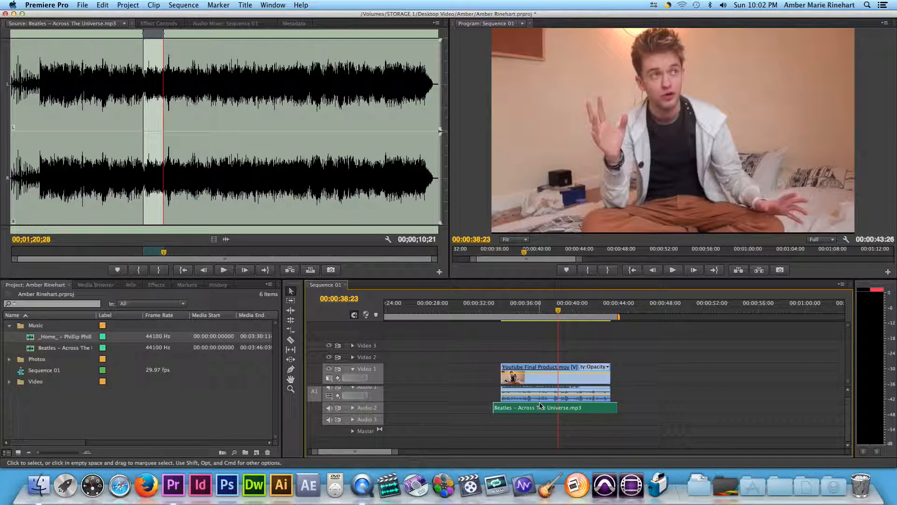
- Expand the Audio 2 track, then trim the video clip's end to about four seconds and shift it over the middle of the song
mouse_move(540, 405)
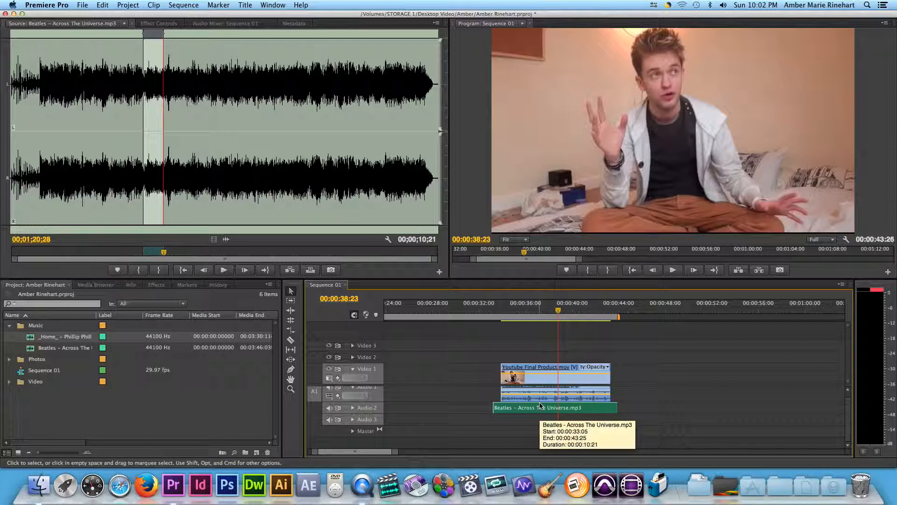
click(353, 408)
drag(617, 385, 543, 385)
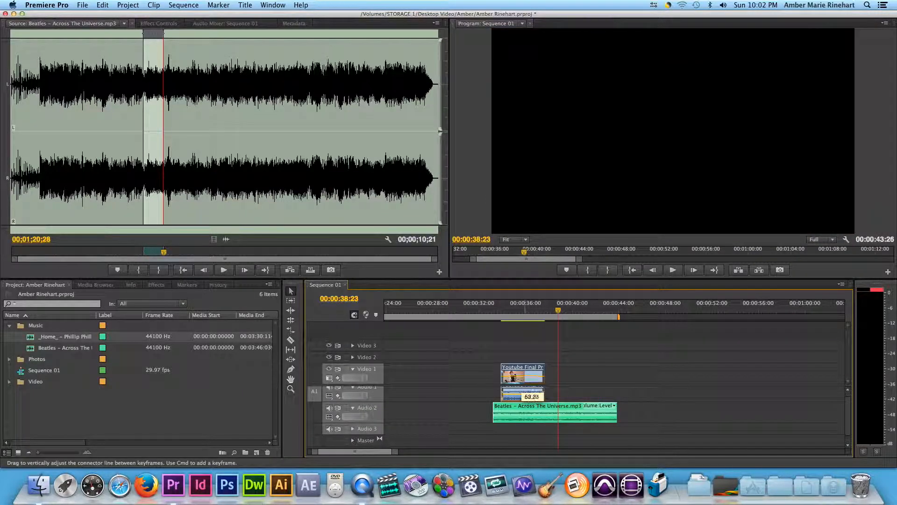
drag(520, 372, 548, 371)
drag(396, 451, 377, 453)
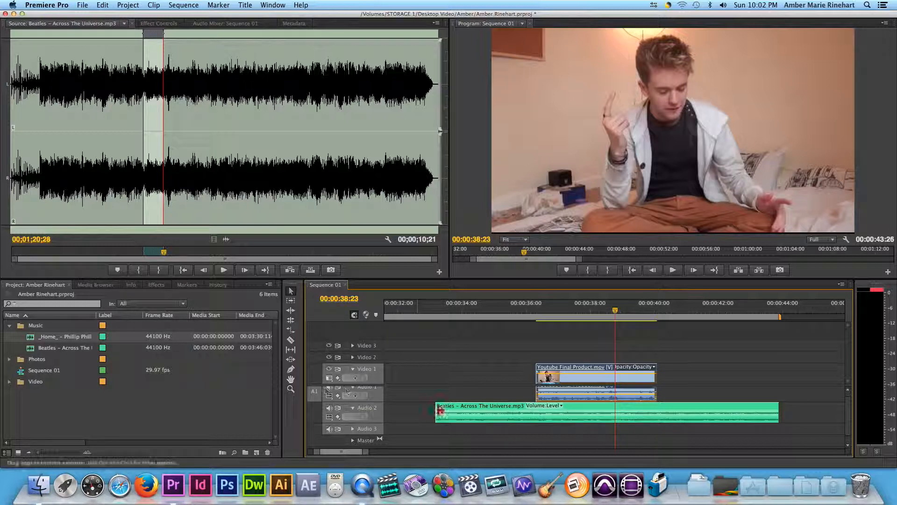
- Add four volume keyframes to the song with the Pen tool, two just before the video clip starts and two around its end
click(524, 414)
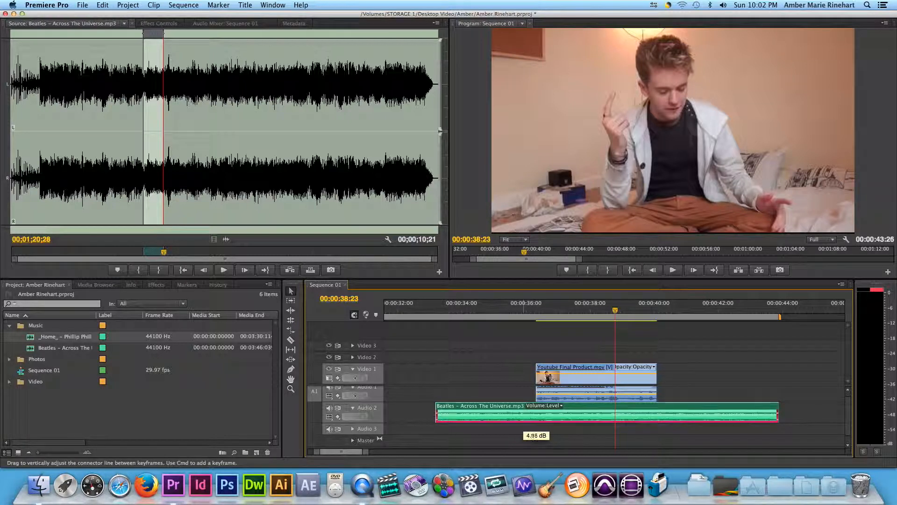
click(398, 415)
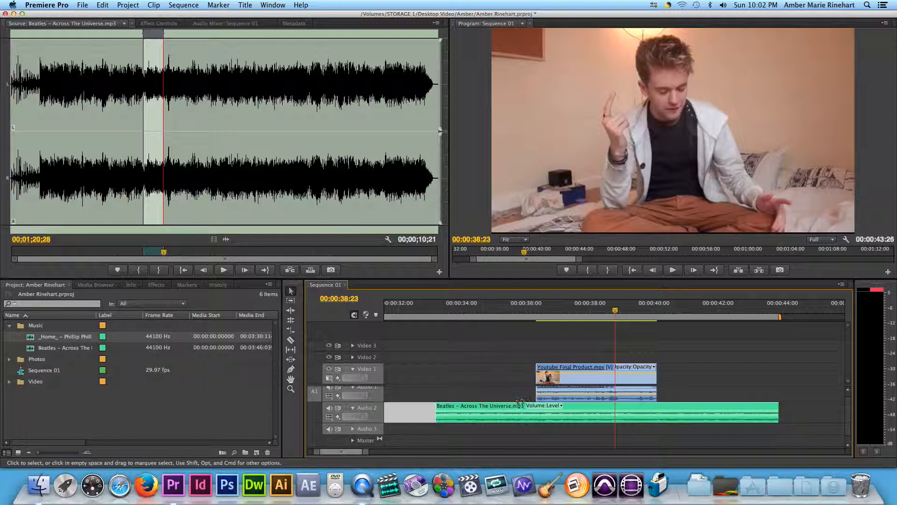
click(512, 399)
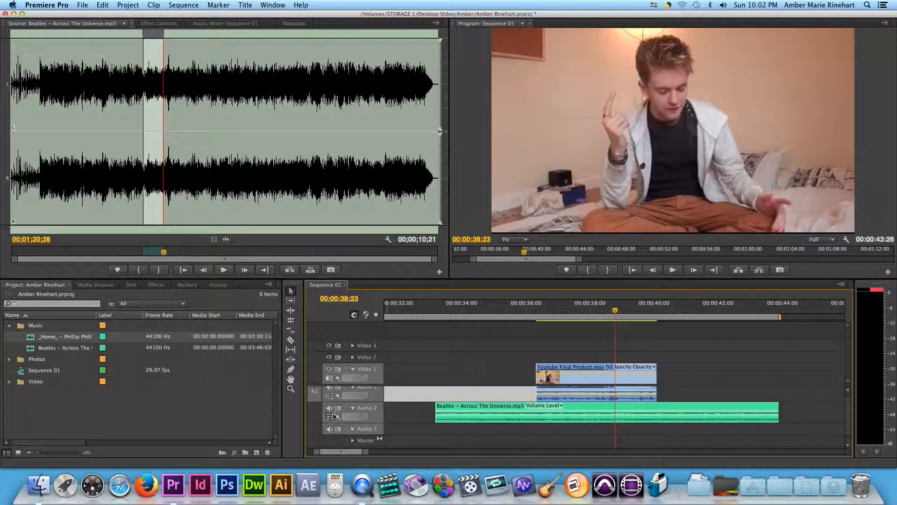
click(290, 371)
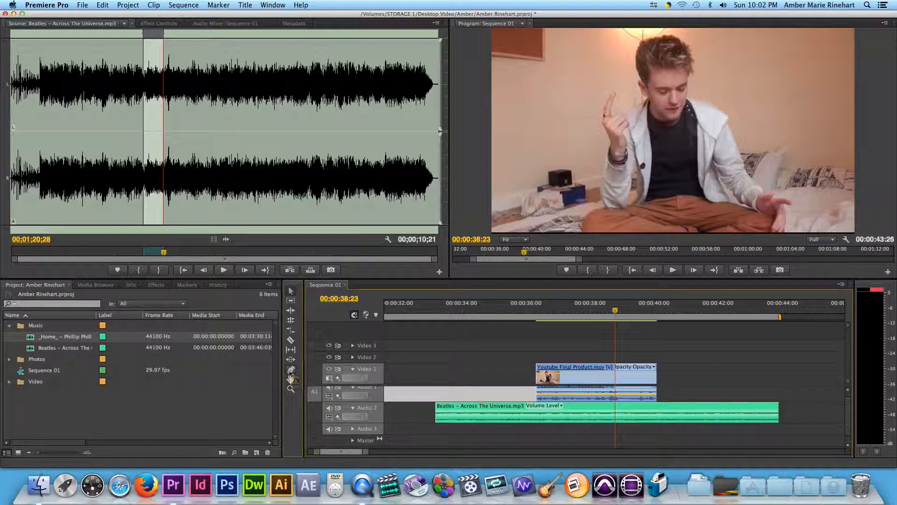
click(521, 414)
drag(521, 414, 552, 437)
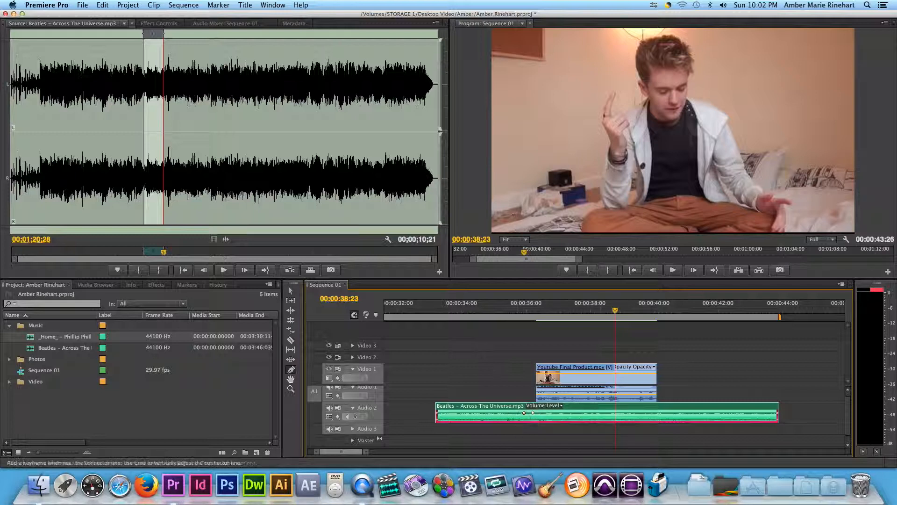
click(657, 413)
click(668, 413)
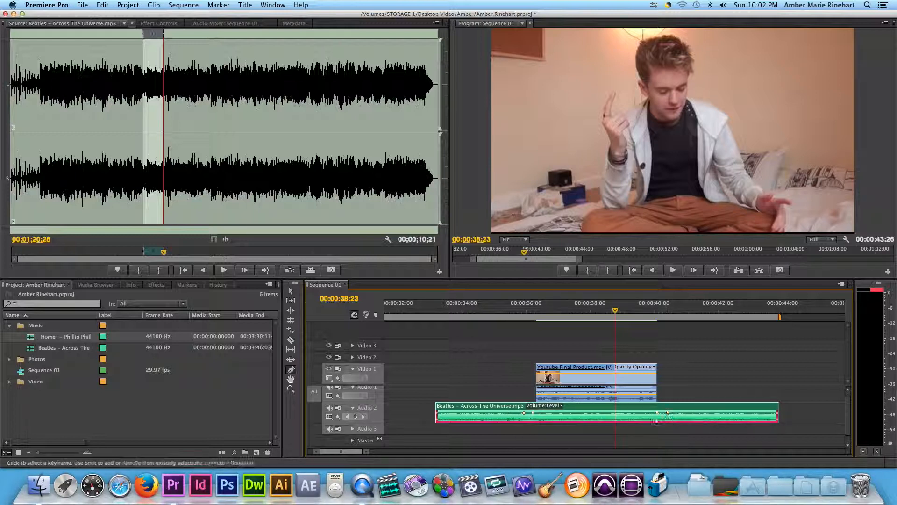
- Lower the song's volume line between the two inner keyframes so the music ducks under the video clip
click(290, 291)
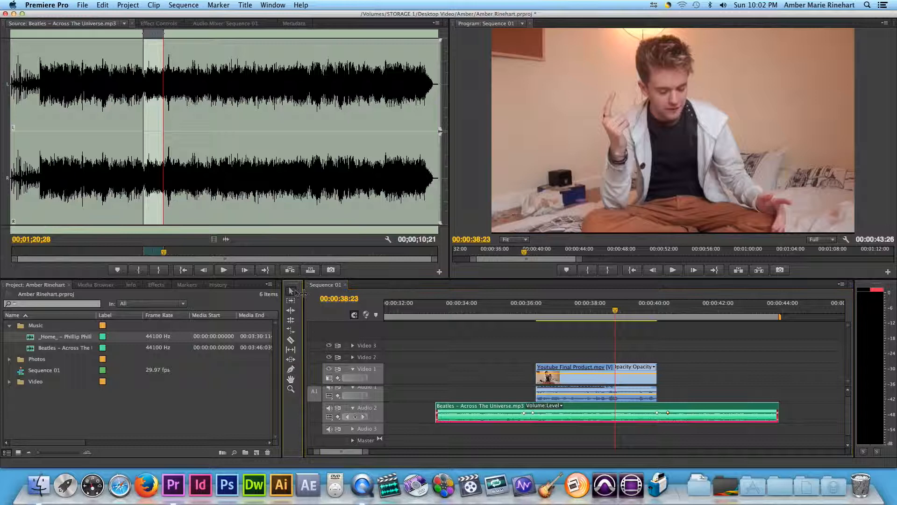
drag(596, 415, 594, 417)
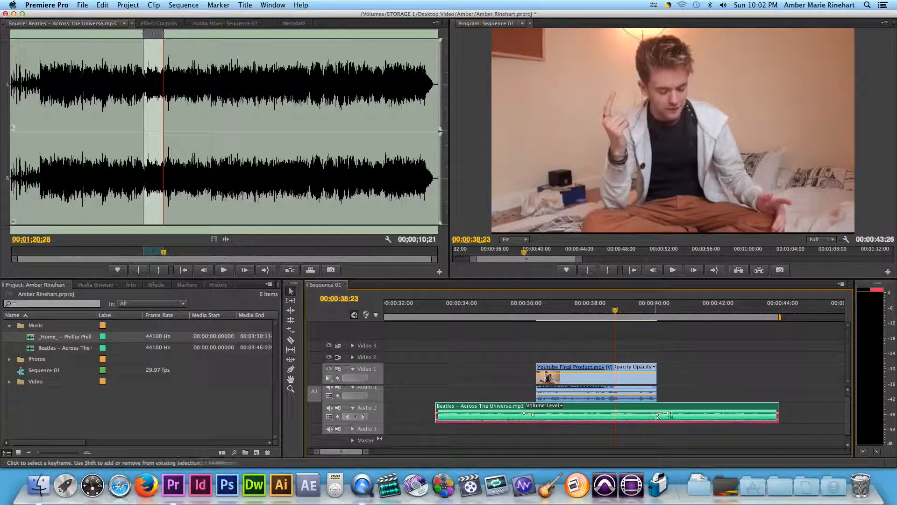
drag(593, 417, 593, 419)
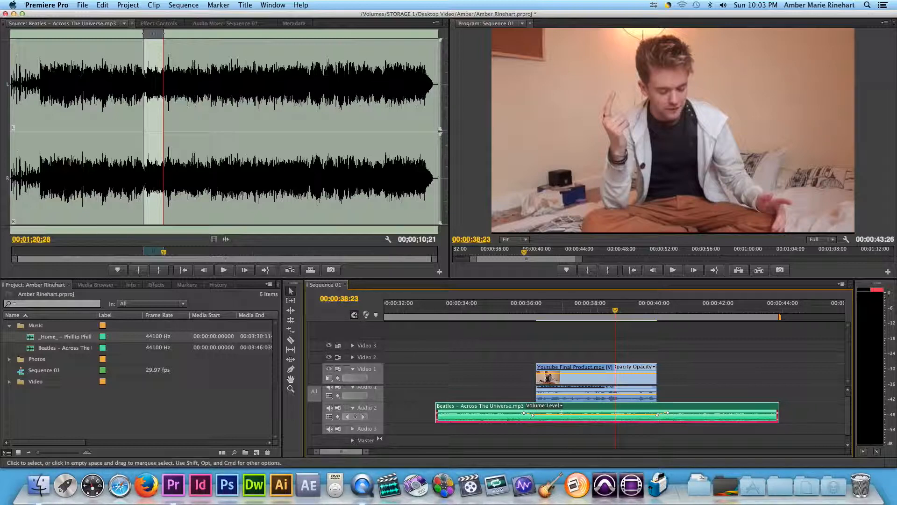
- Play the sequence from 00:00:35:28 past the end of the video clip to hear the music dip and return
click(524, 314)
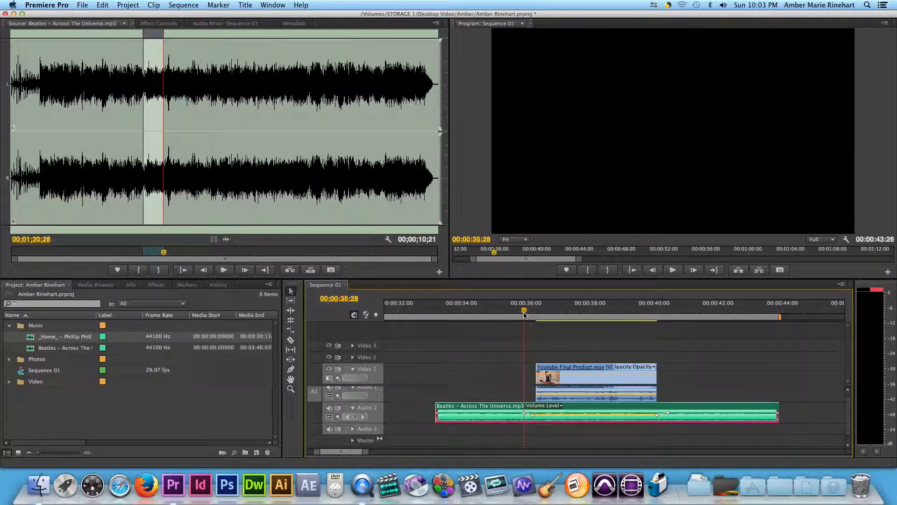
key(space)
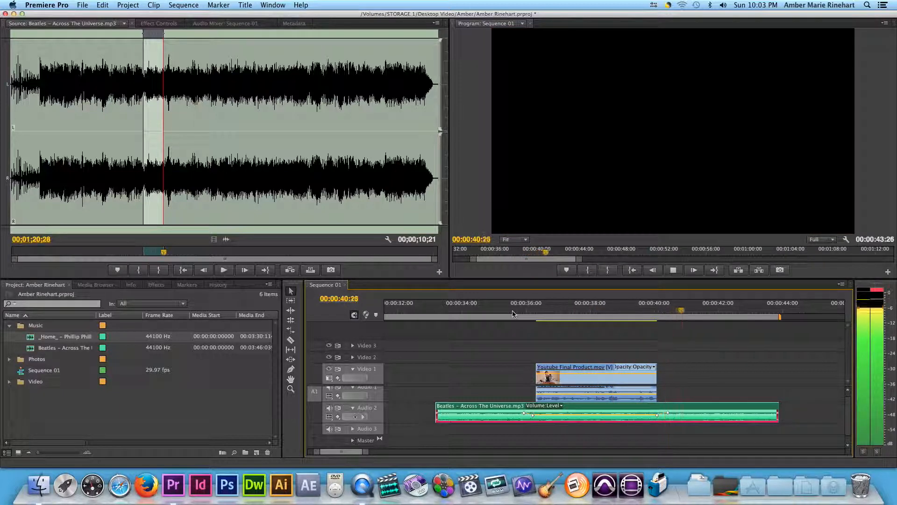
key(space)
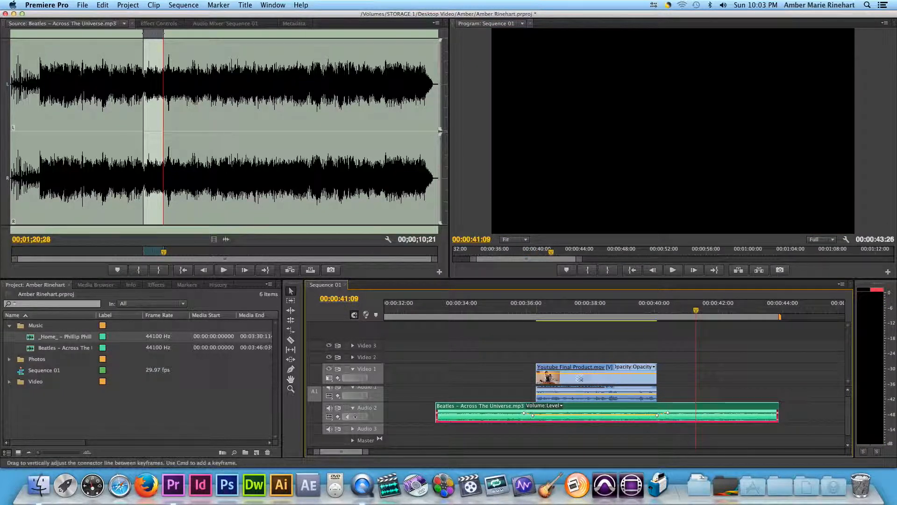